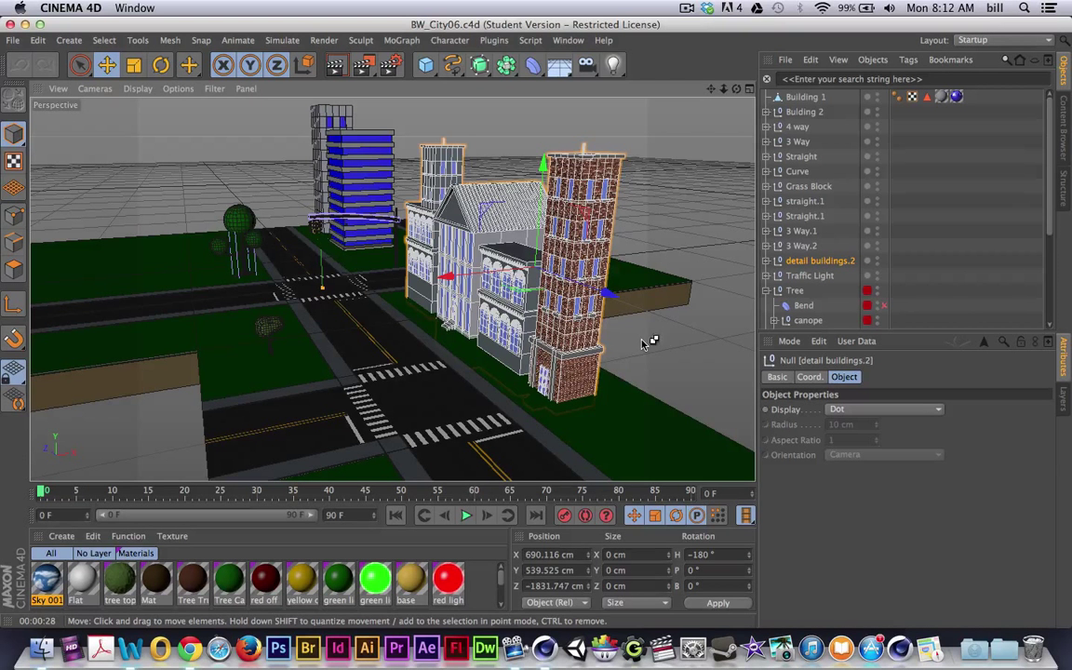
Render a preview of the city in the perspective view and collapse the Tree group in the object hierarchy.
key(ctrl+r)
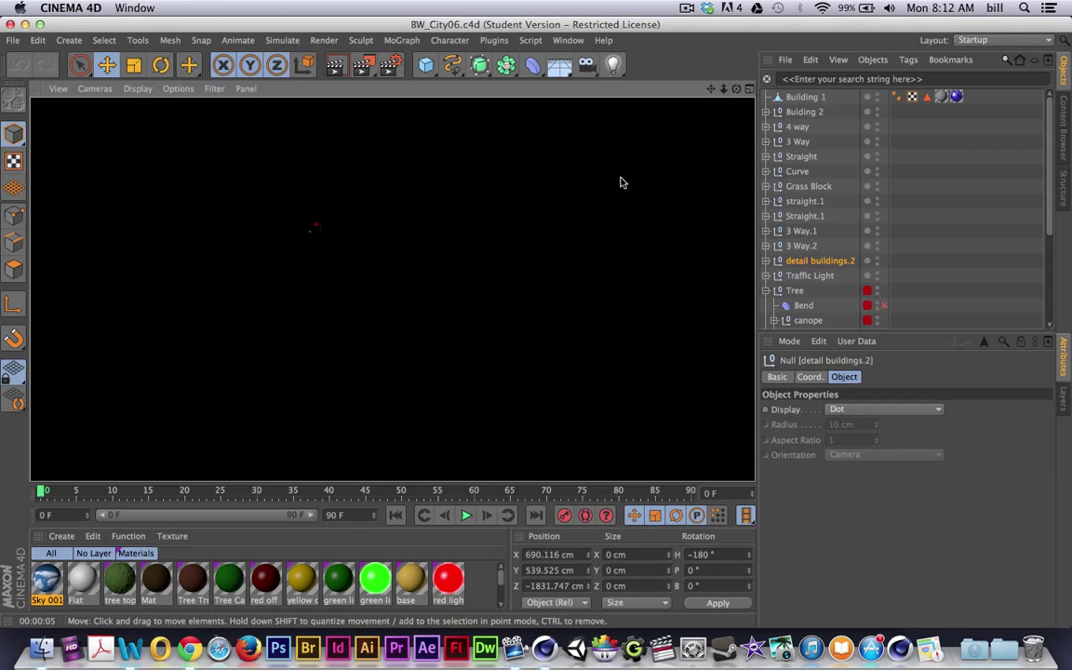
click(583, 200)
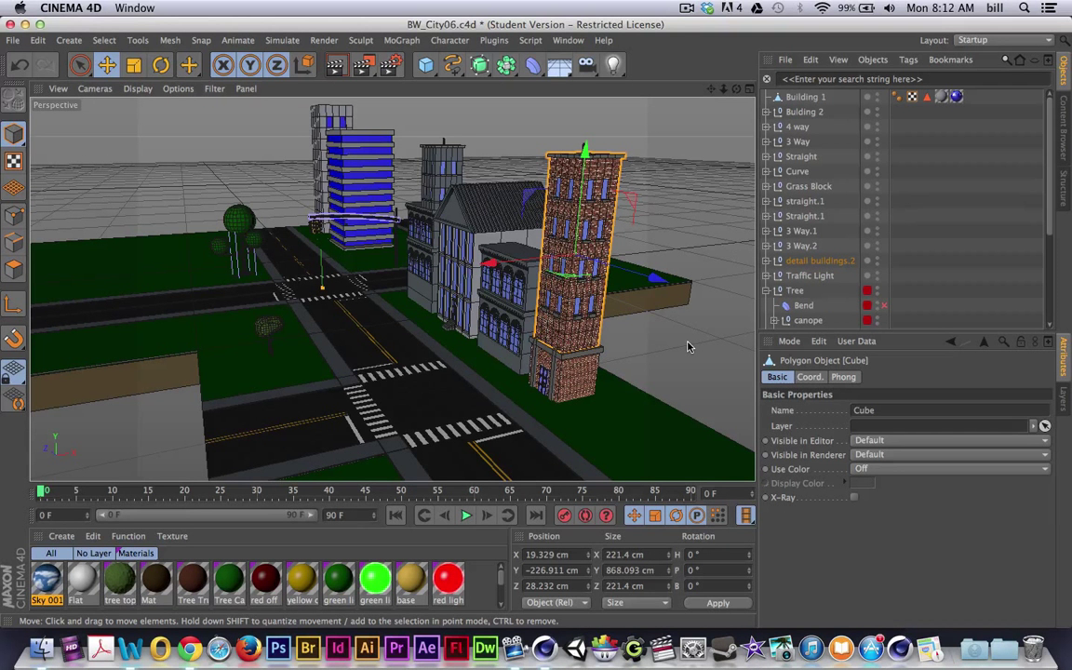
click(765, 290)
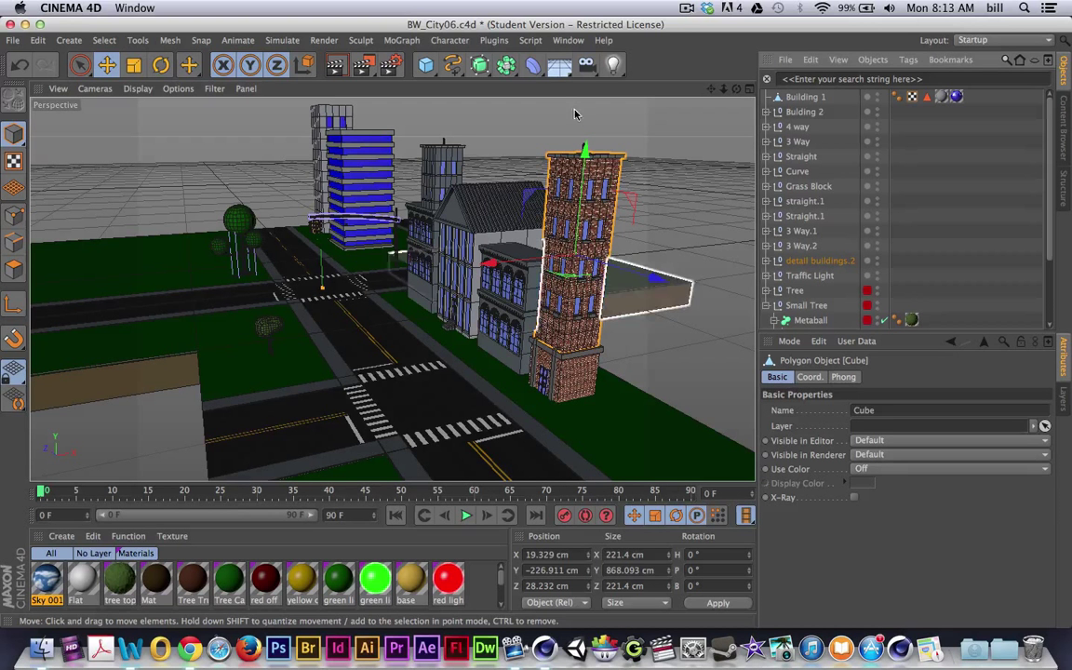
Check the Global Illumination options and the available effects in the render settings.
click(390, 65)
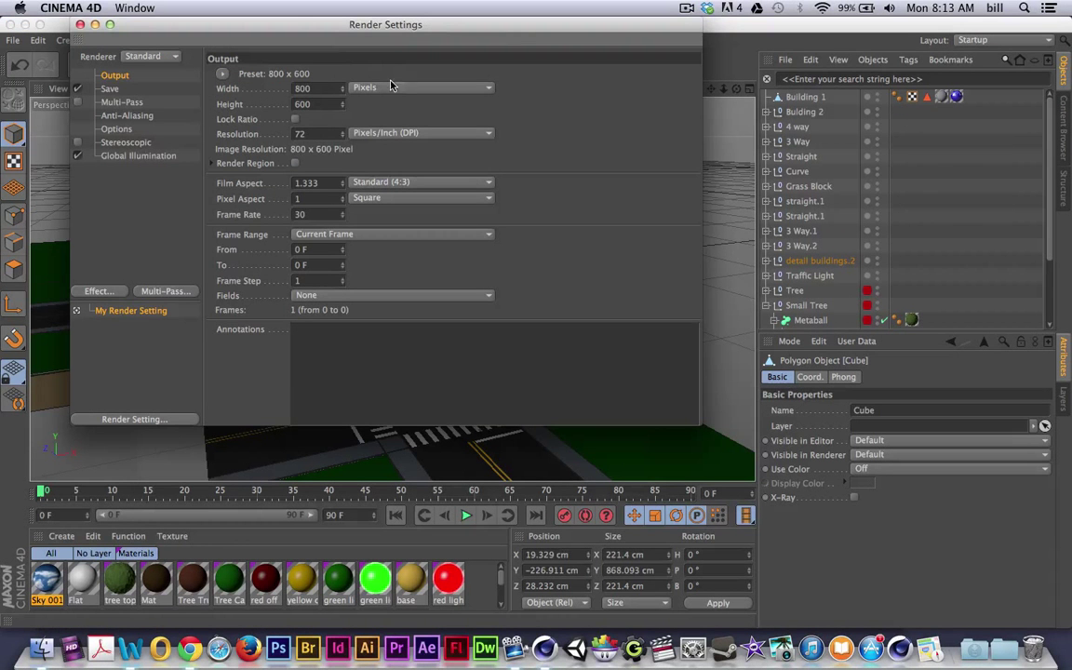
click(112, 153)
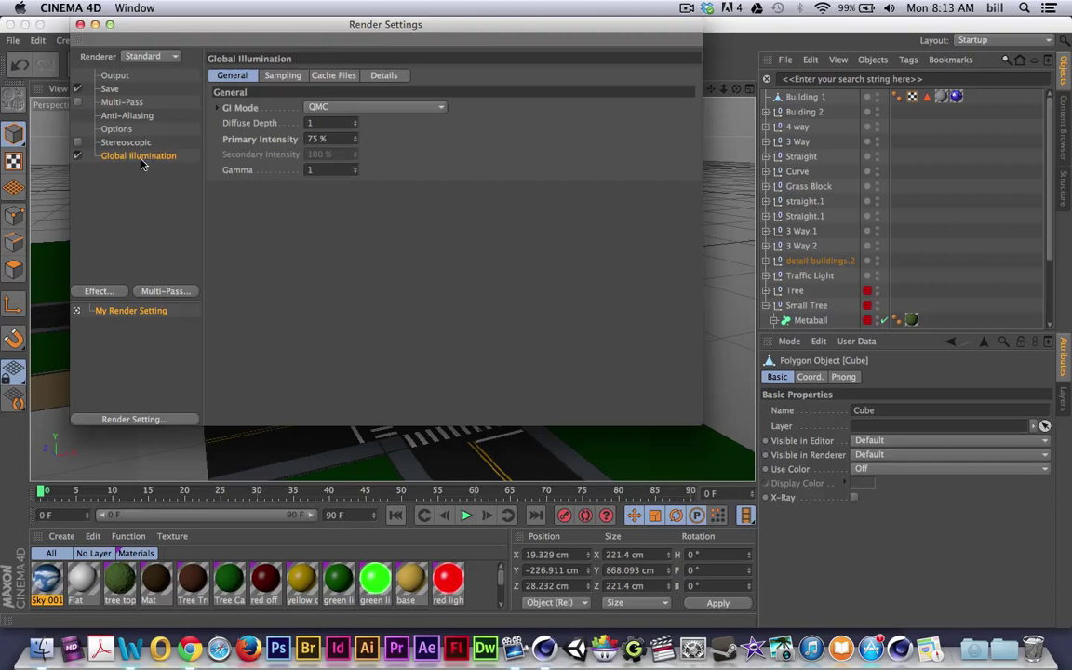
click(99, 292)
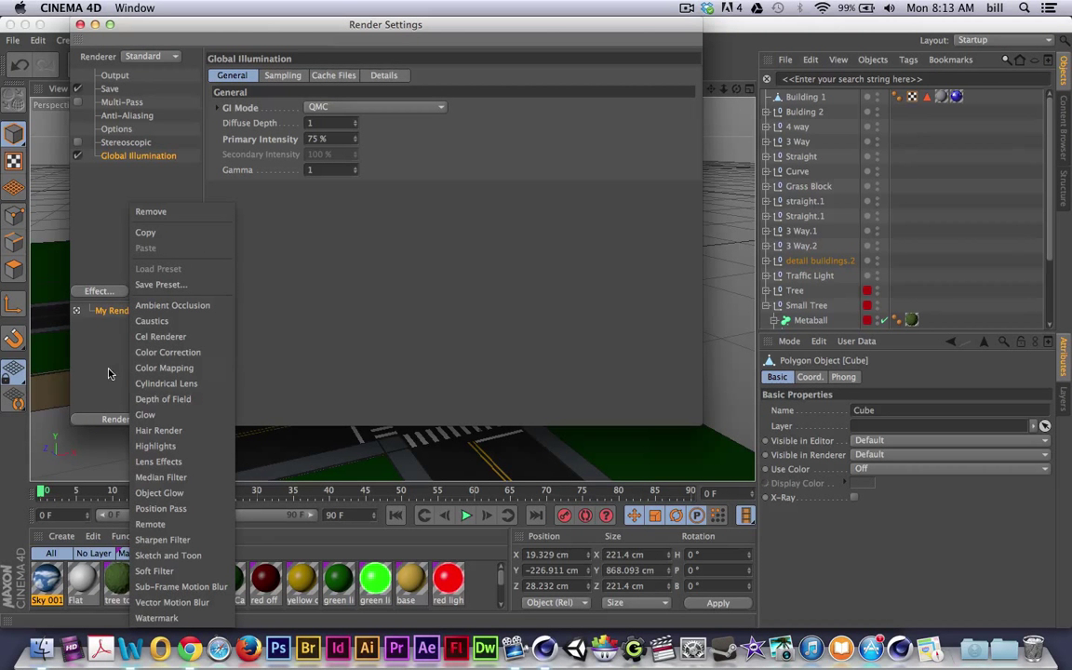
click(110, 156)
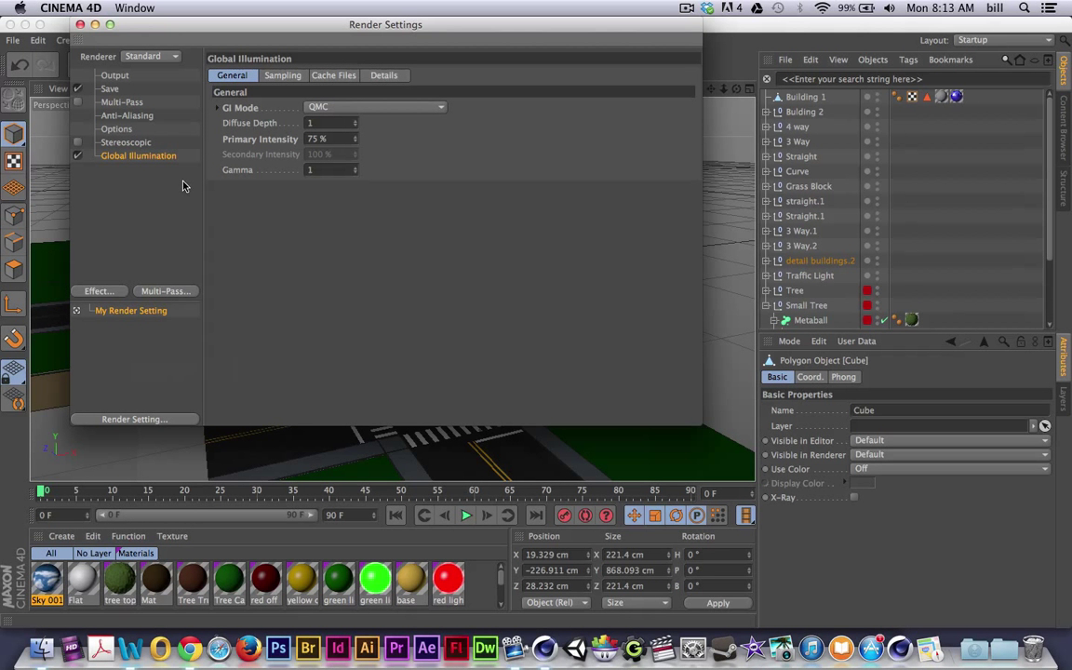
click(80, 26)
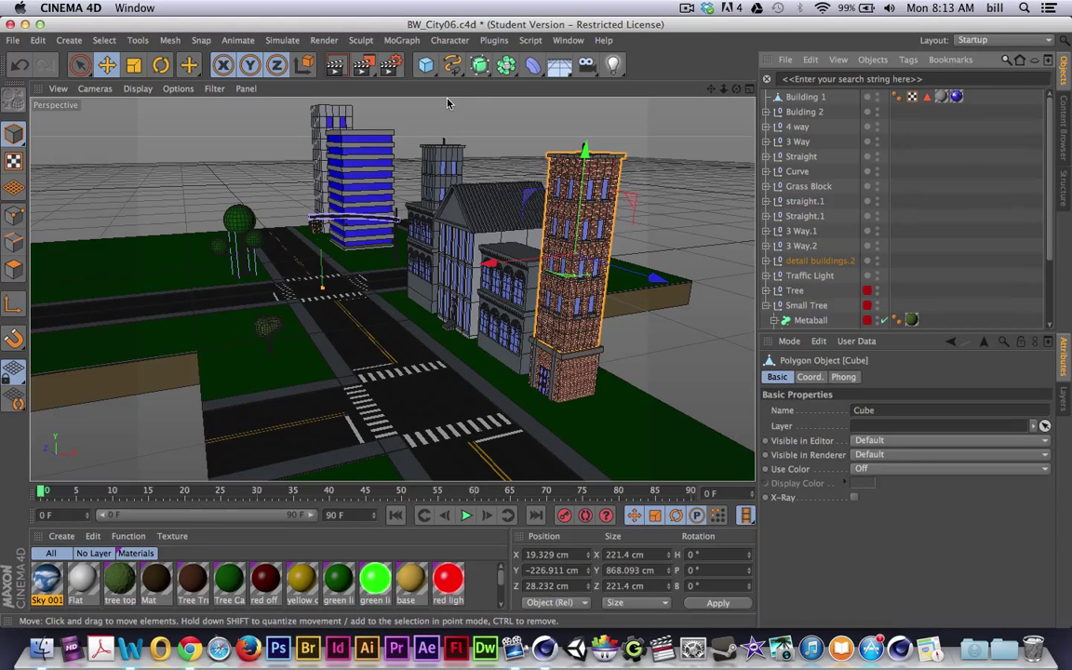
Add an infinite light above the city at about X -49 cm, Y 583 cm, and render a preview.
click(614, 65)
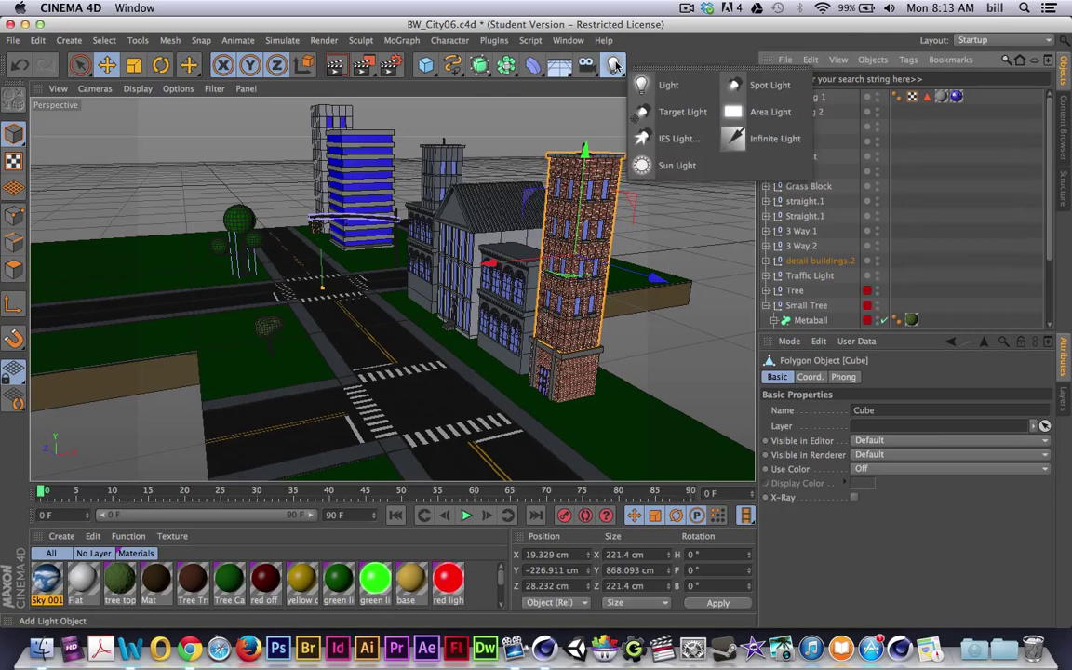
click(746, 140)
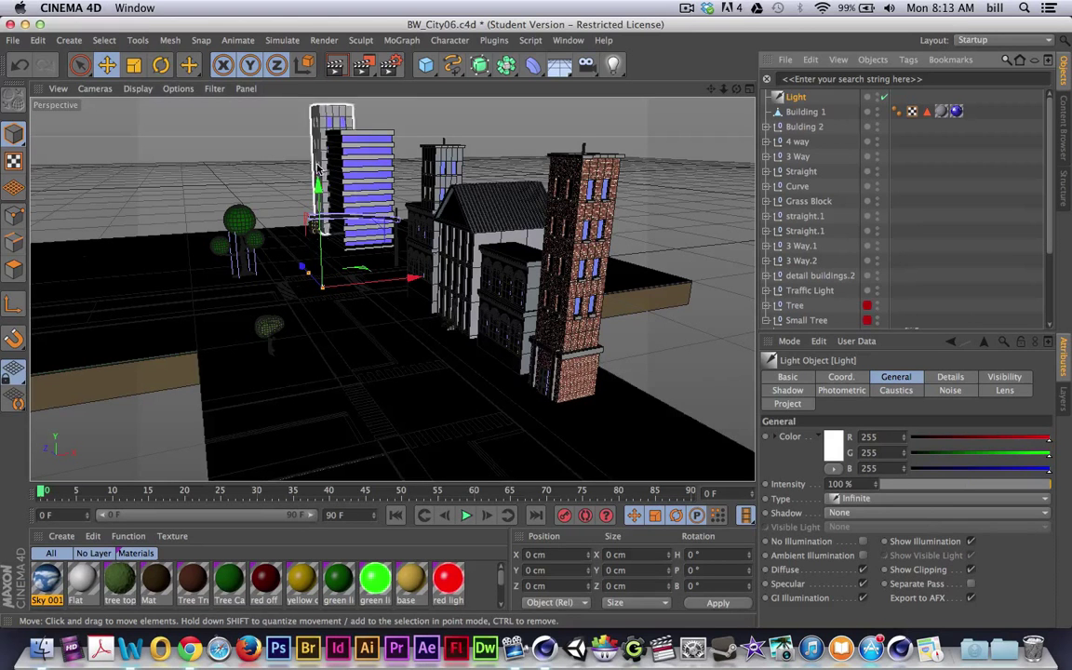
drag(318, 210, 316, 109)
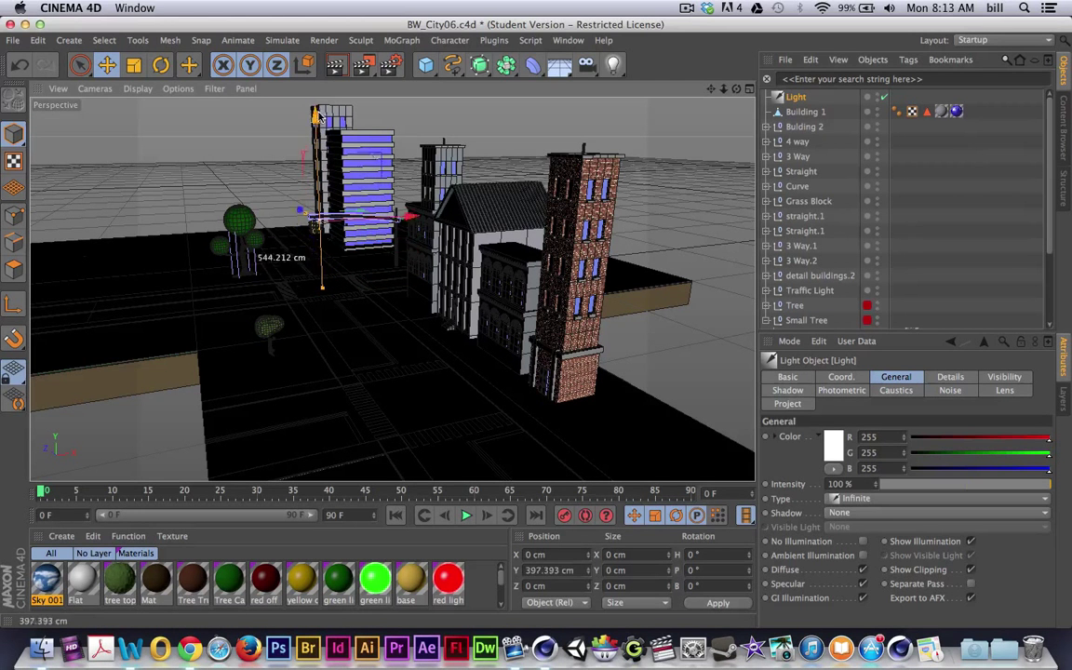
mouse_move(385, 218)
mouse_down()
mouse_move(359, 217)
mouse_move(377, 216)
mouse_up()
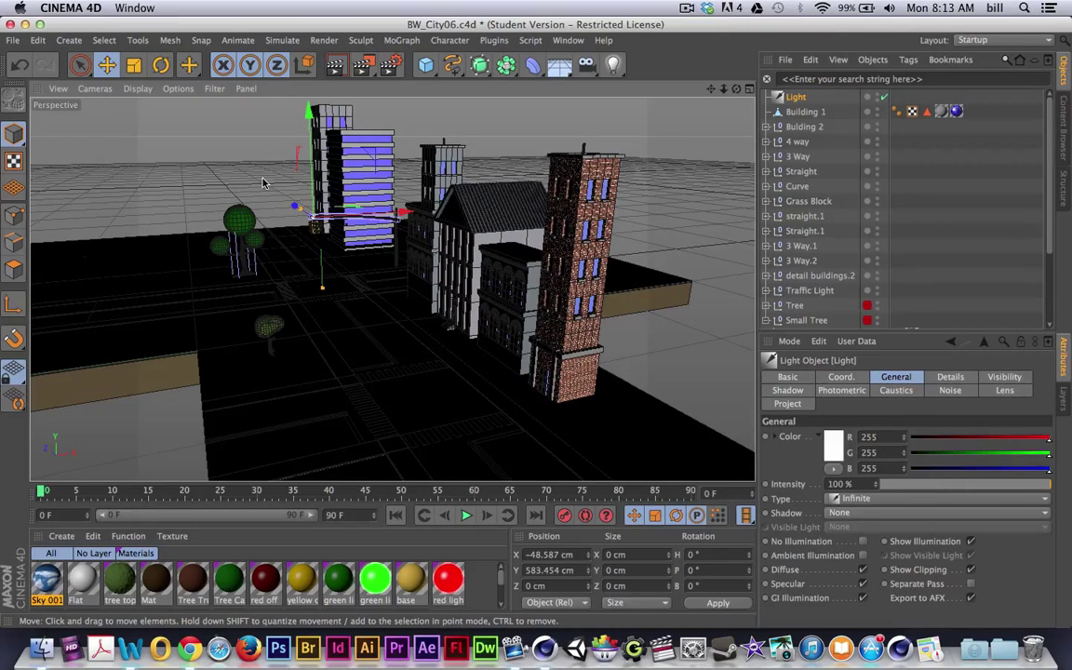
alt+drag(242, 169, 301, 213)
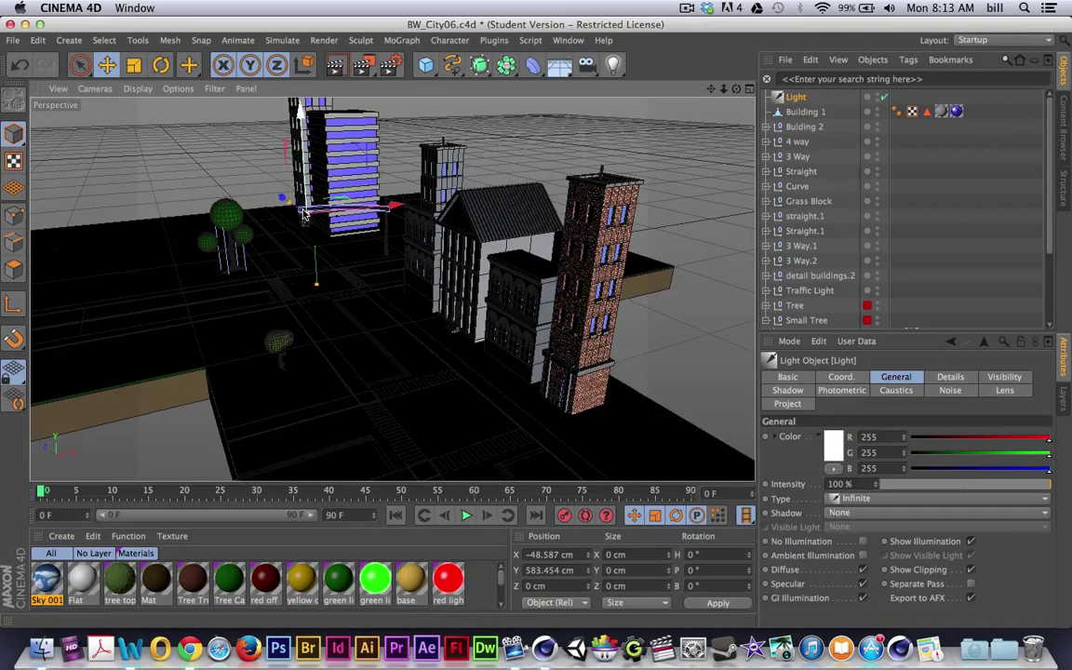
alt+drag(275, 201, 303, 216)
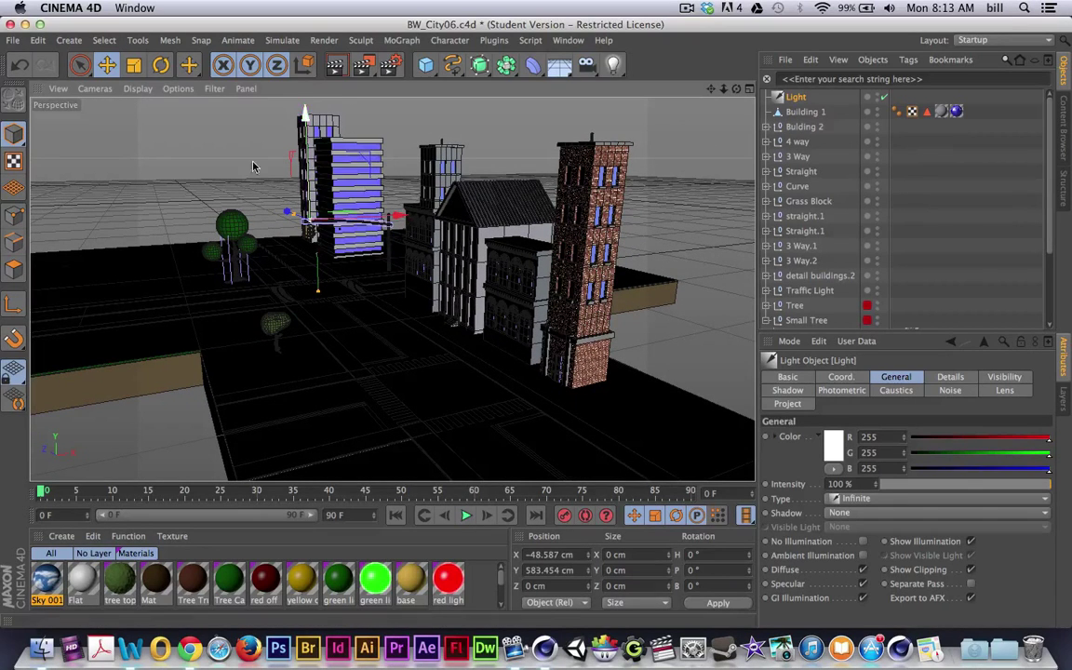
key(super+r)
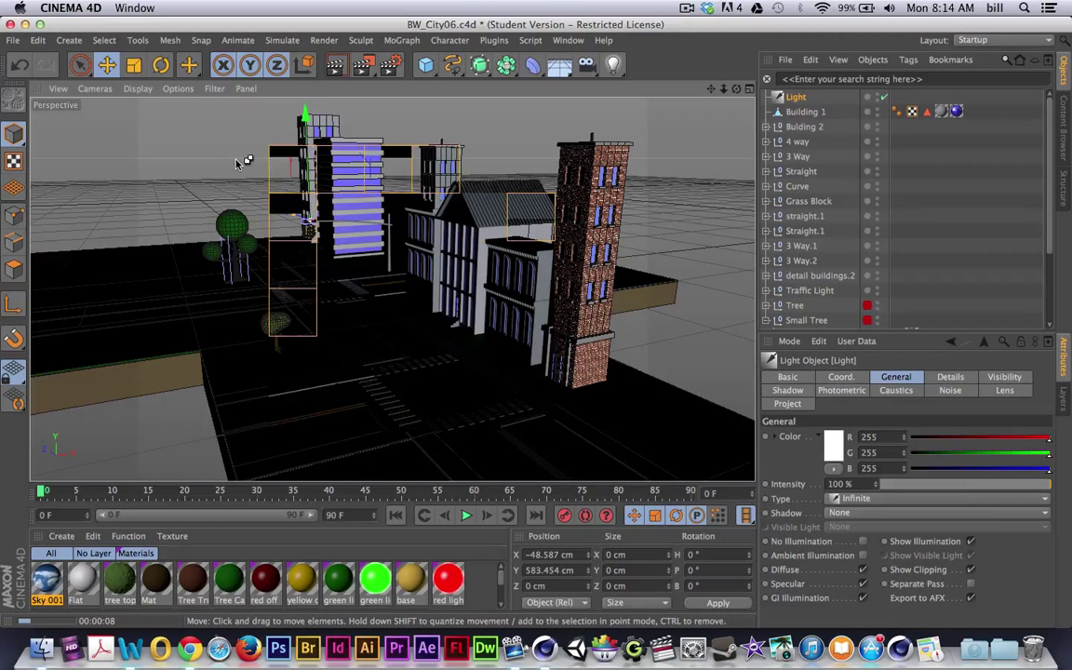
Rotate the infinite light to about 46° heading, -19° pitch and 2° bank so it shines down across the streets.
click(161, 64)
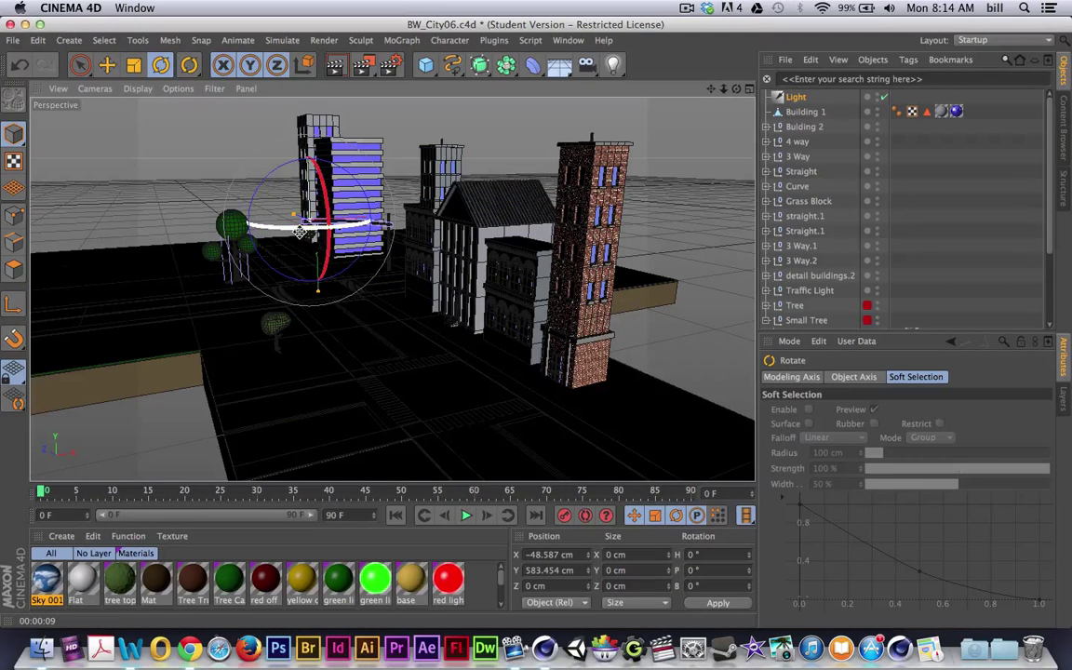
drag(269, 208, 373, 225)
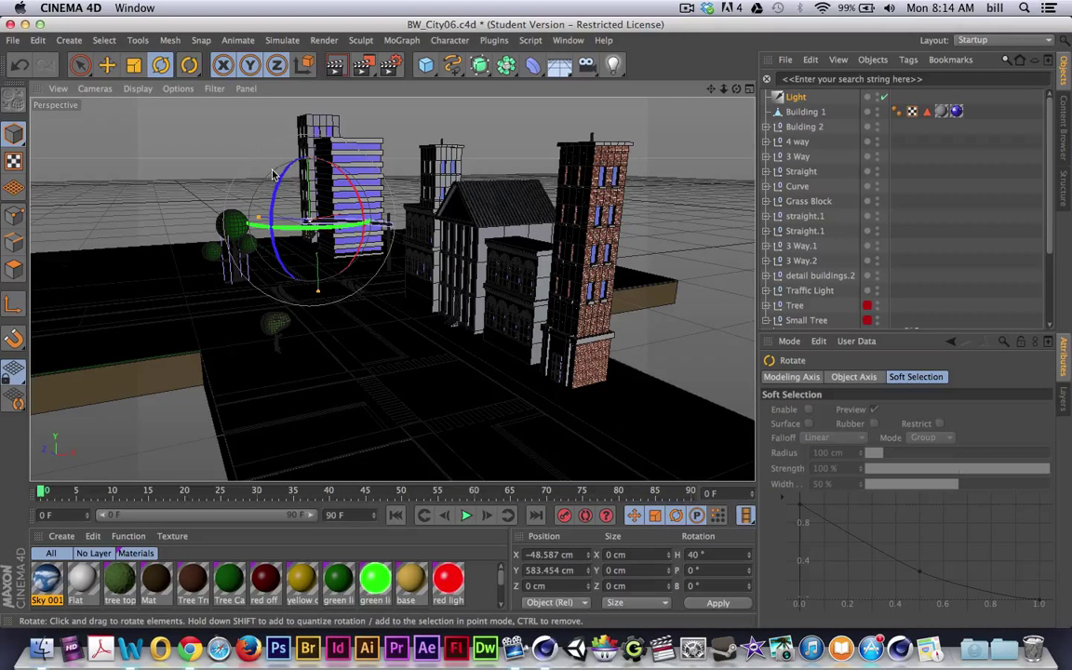
drag(276, 175, 309, 215)
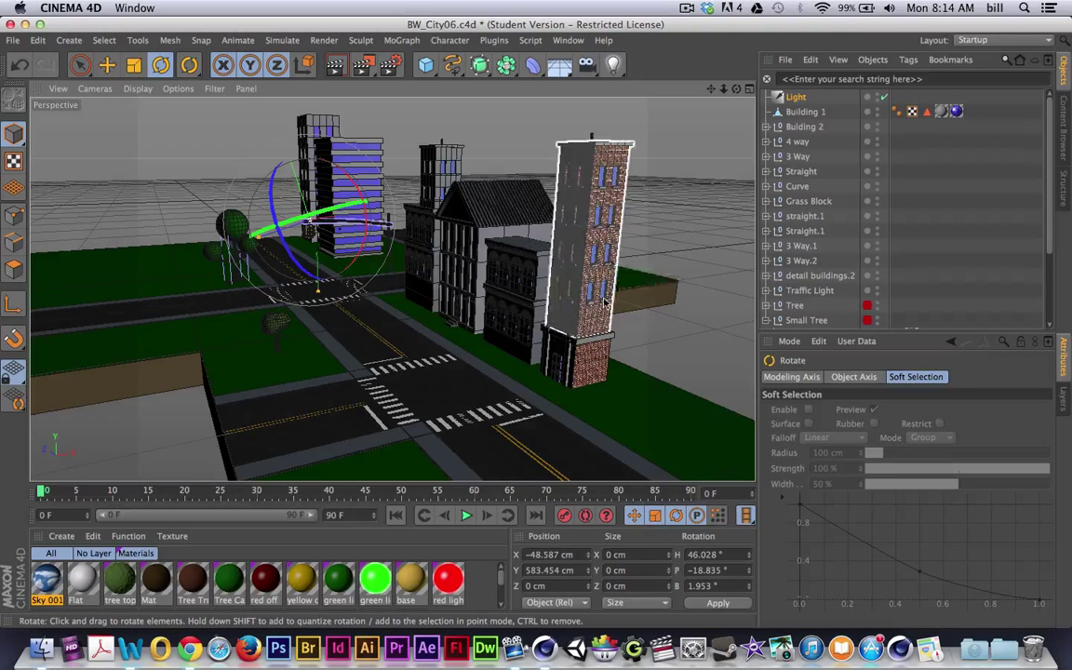
Set the infinite light's color to a warm peach, about RGB 222, 187, 157.
click(795, 97)
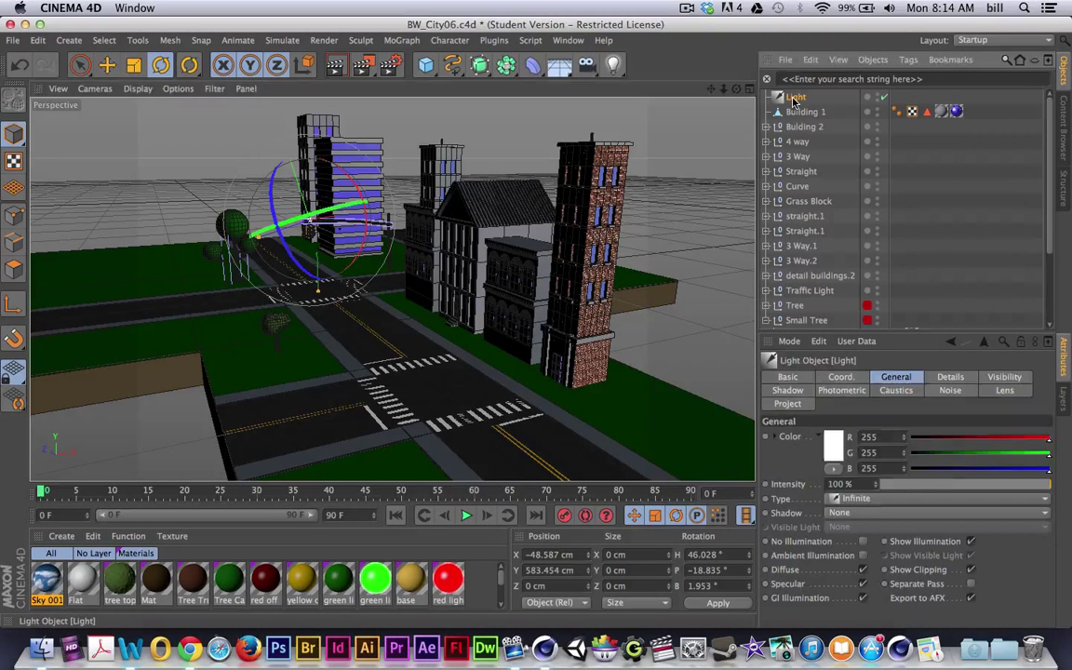
click(833, 445)
drag(806, 399, 815, 398)
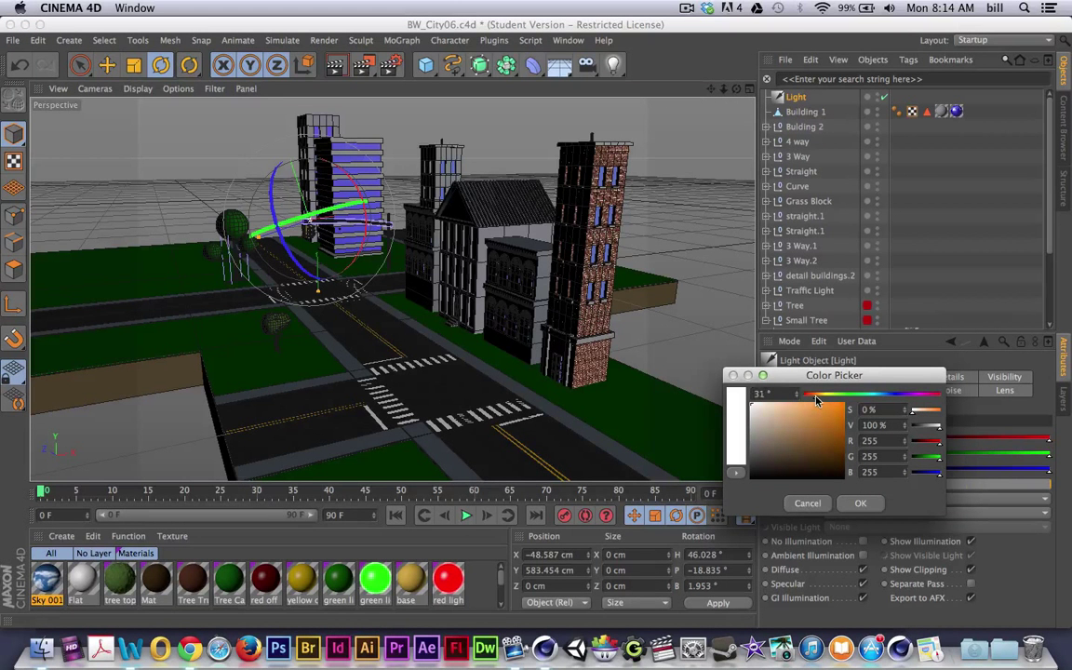
click(774, 413)
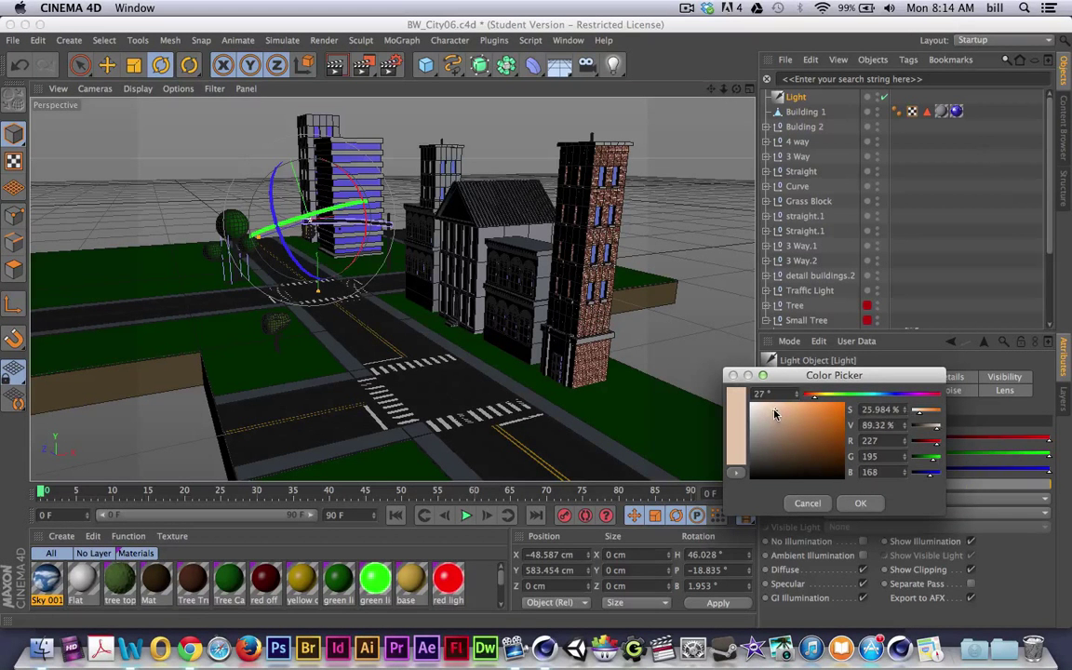
drag(774, 413, 779, 415)
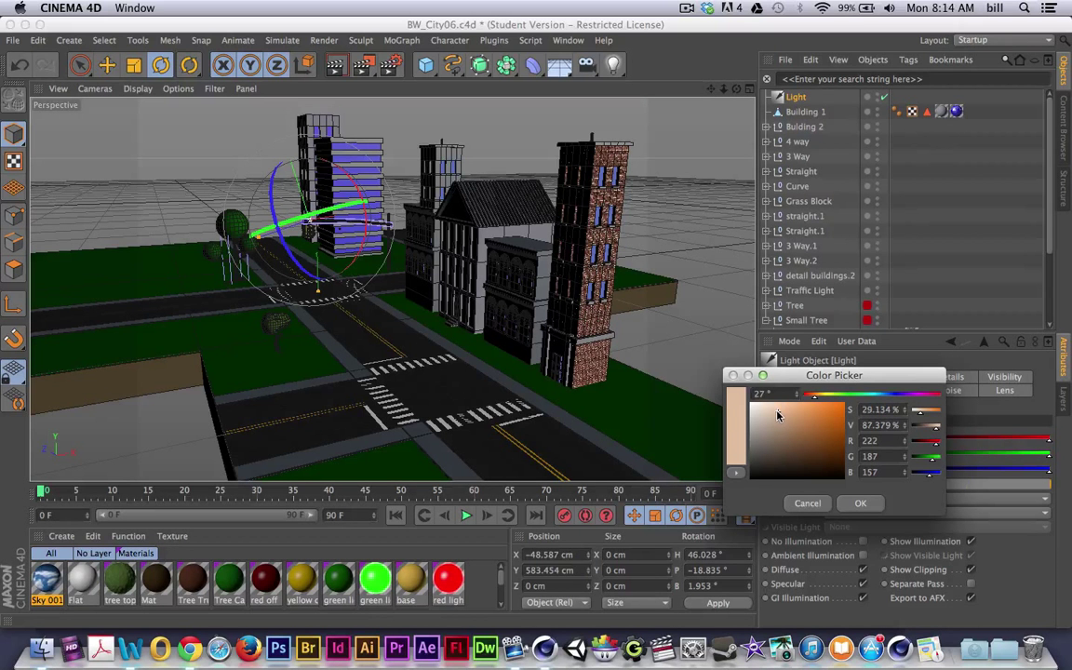
click(860, 502)
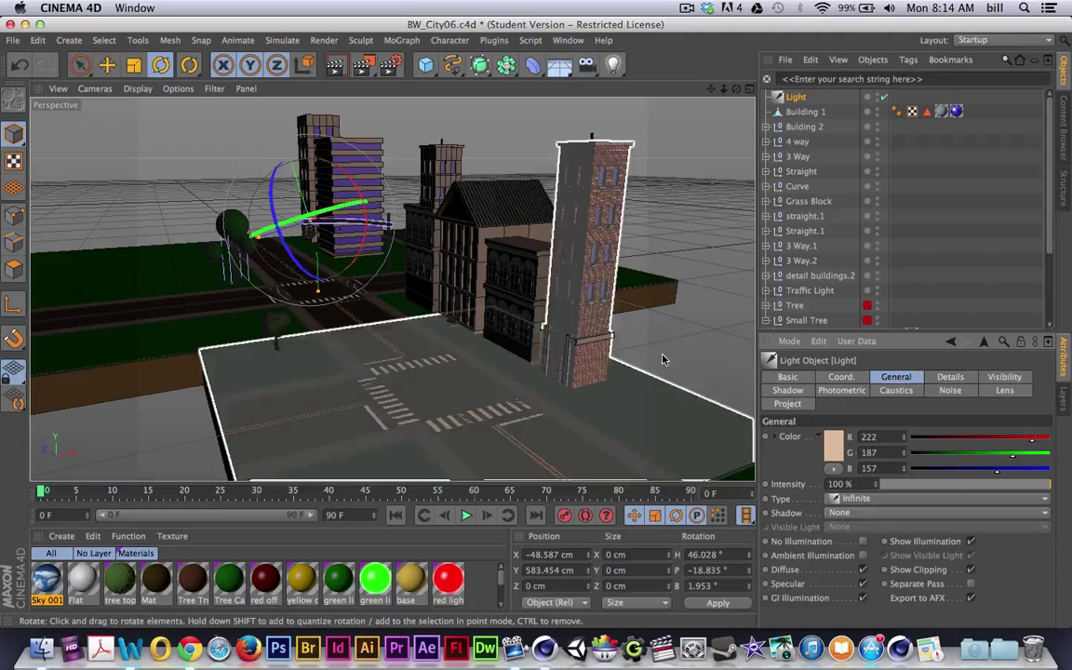
Set the infinite light's intensity to 70% and its shadow to Raytraced (Hard), checking the lighting with preview renders.
drag(916, 483, 1005, 486)
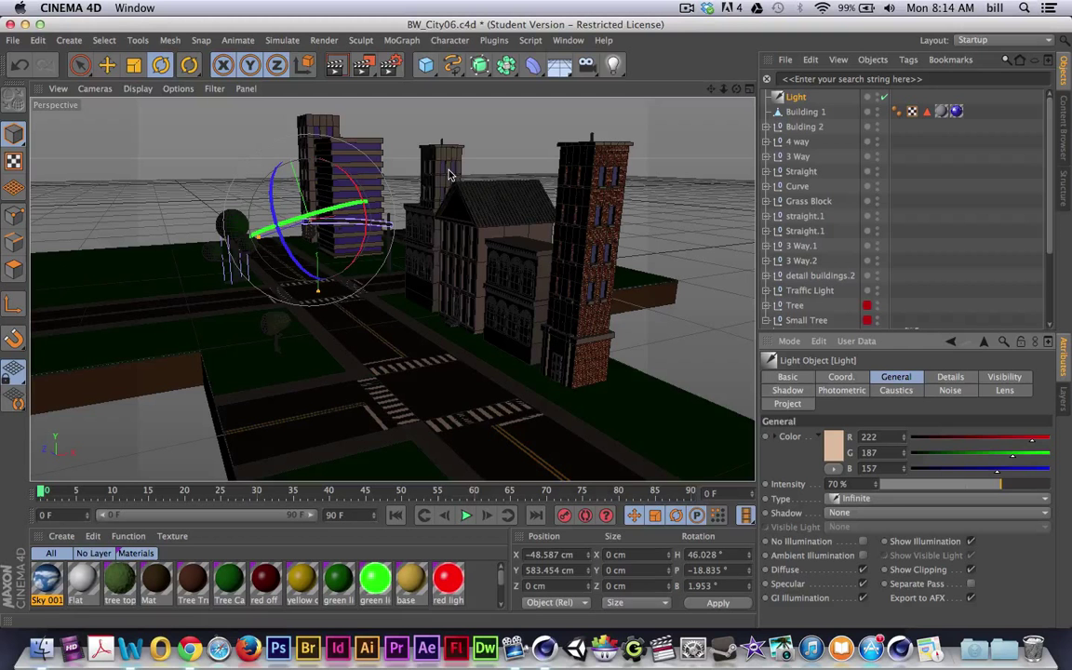
key(super+r)
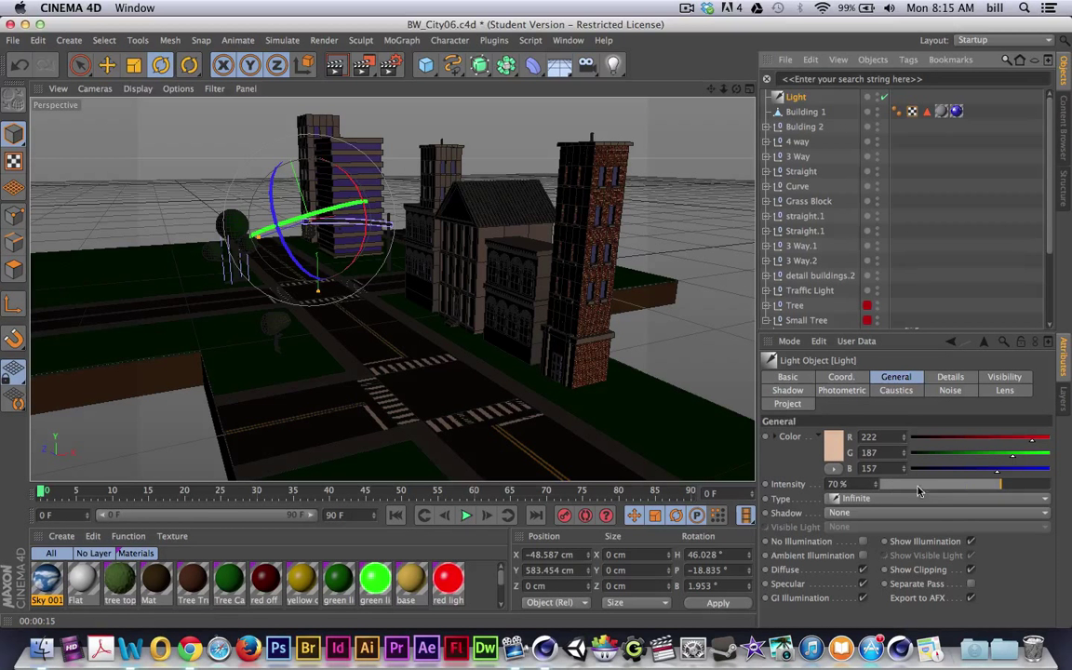
click(858, 513)
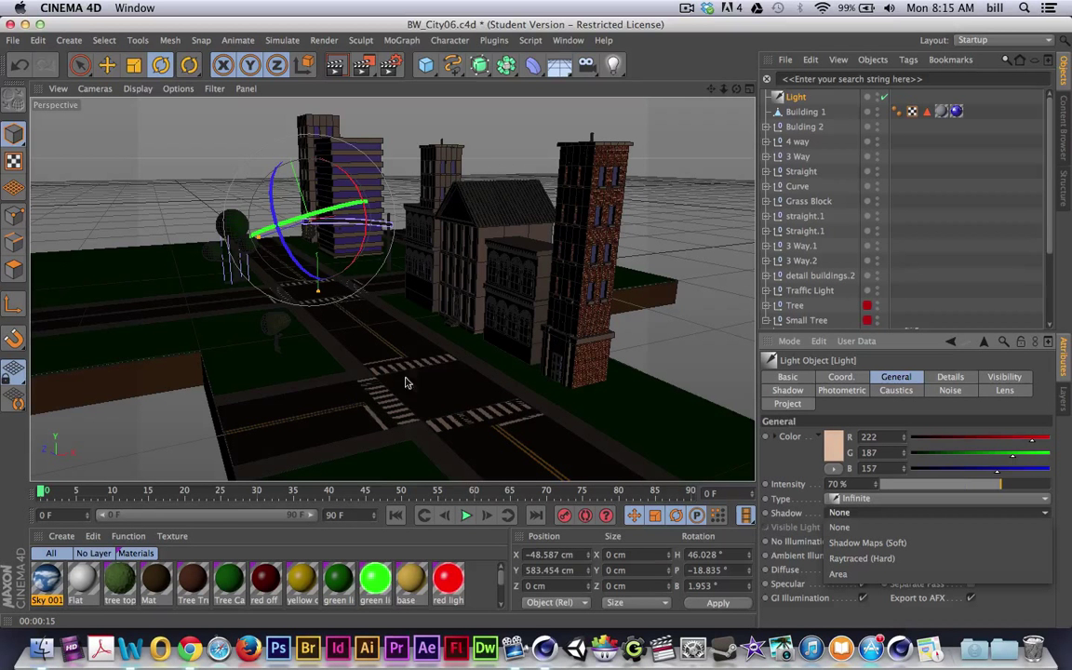
click(855, 559)
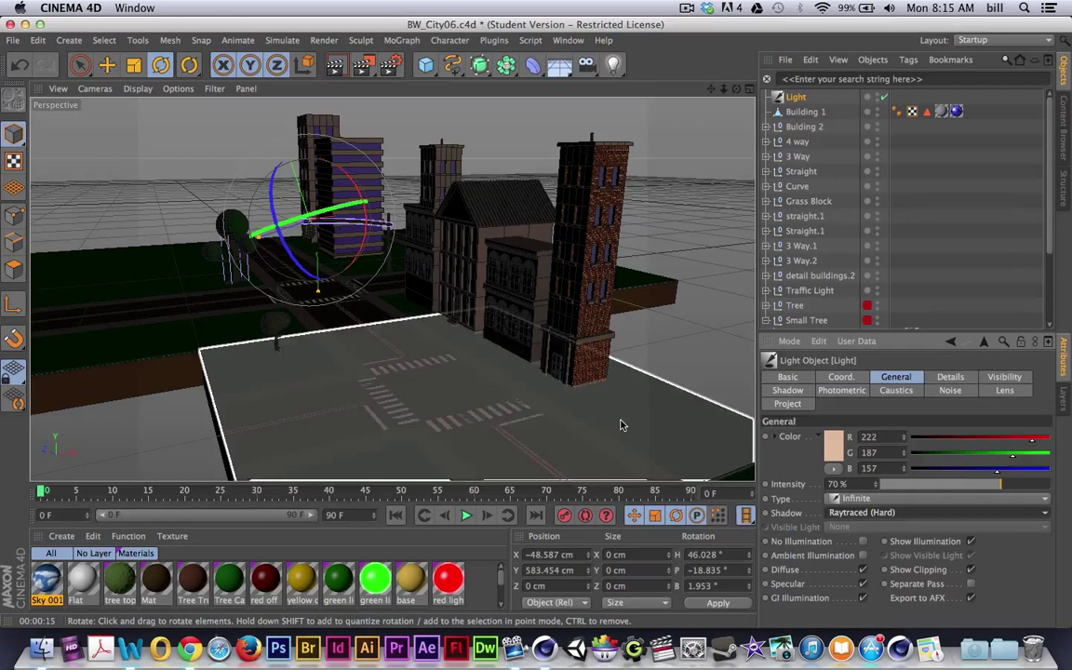
key(ctrl+r)
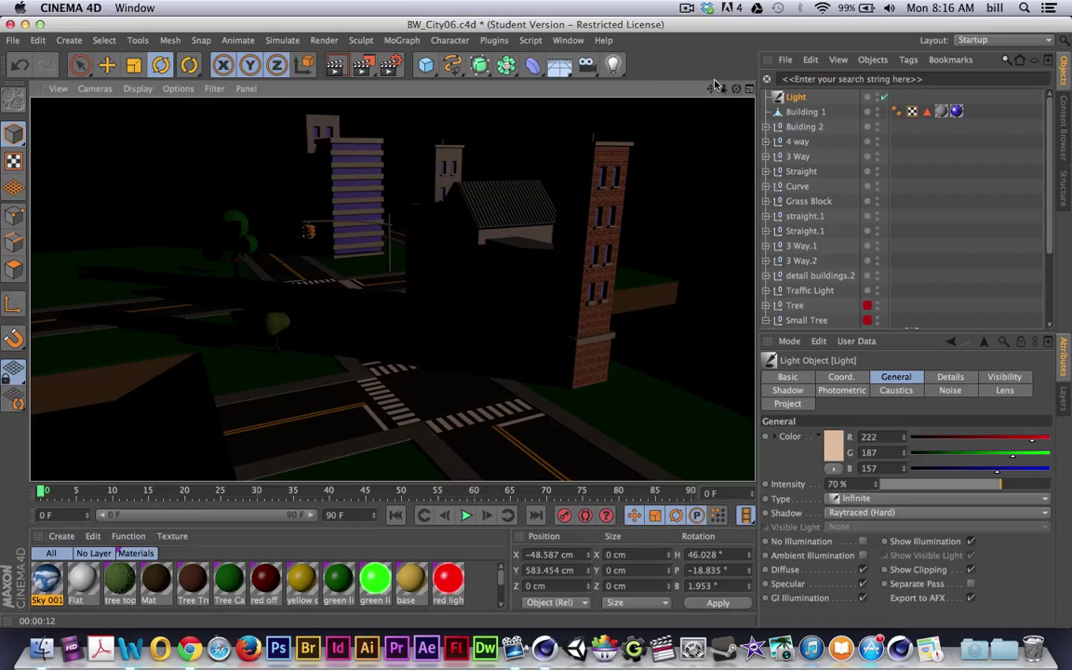
Add an omni light and move it high beside the city, to about X -1208 cm, Y 918 cm.
click(614, 67)
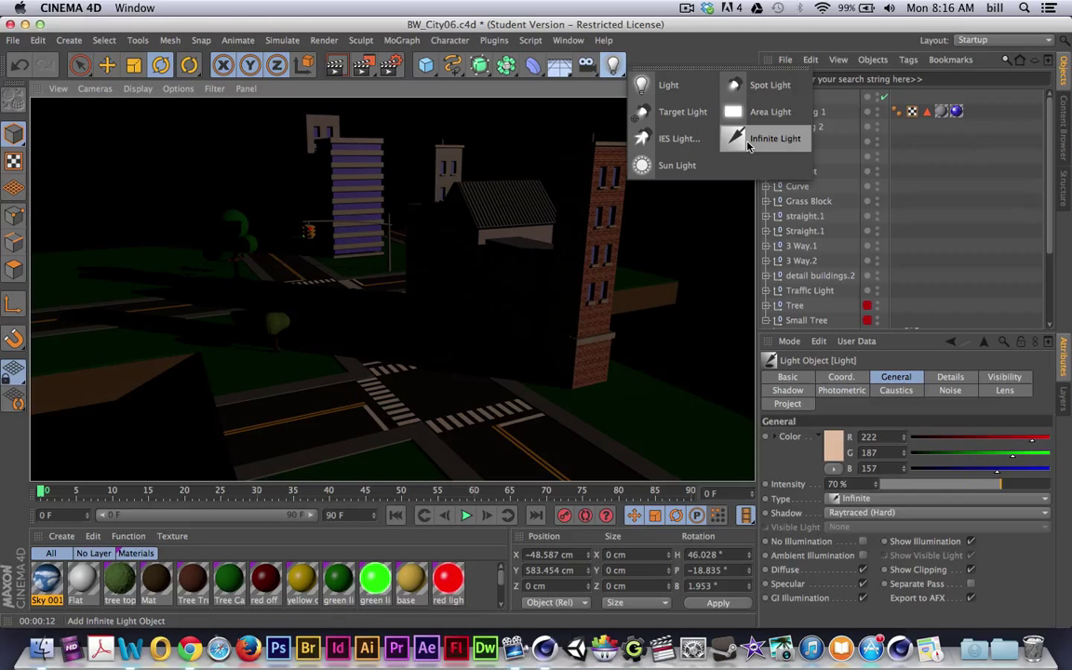
click(670, 86)
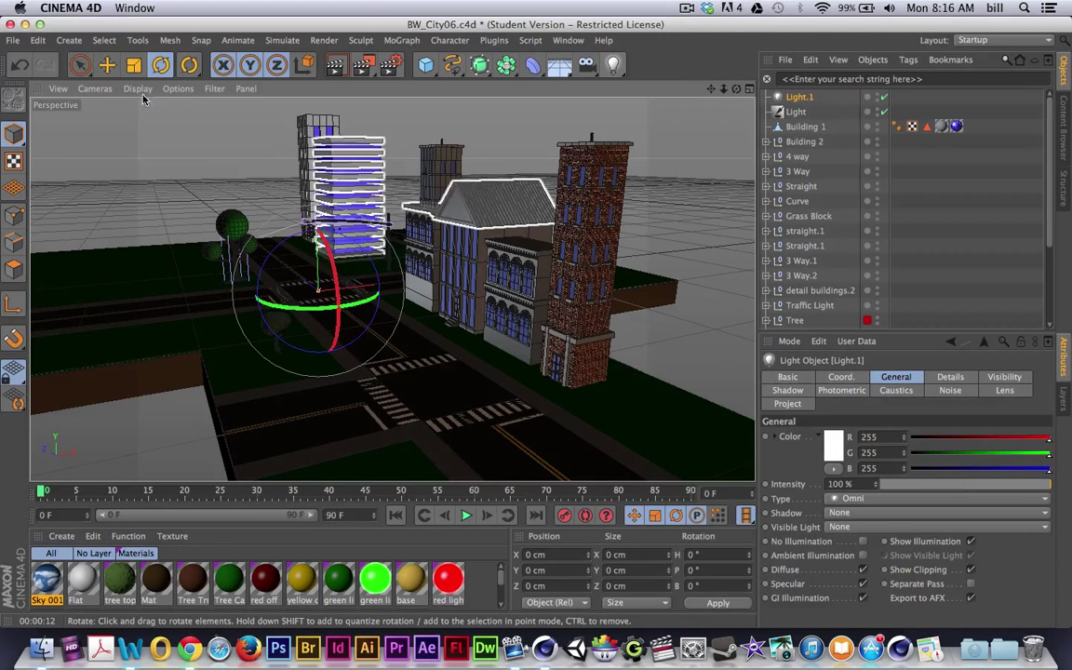
click(107, 64)
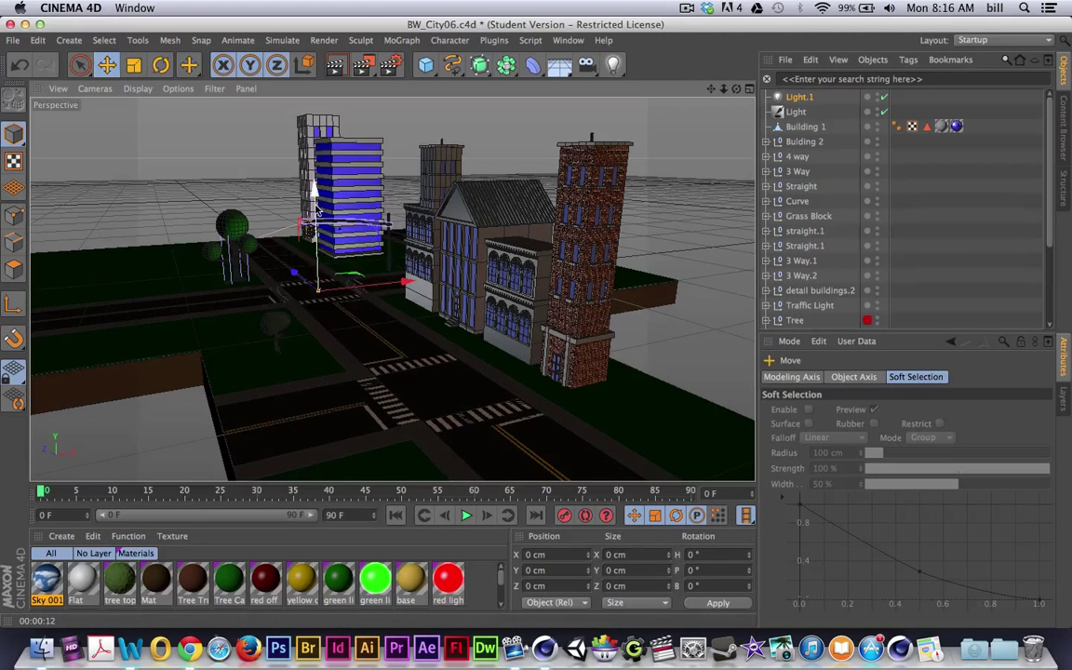
drag(313, 191, 317, 81)
drag(400, 191, 131, 102)
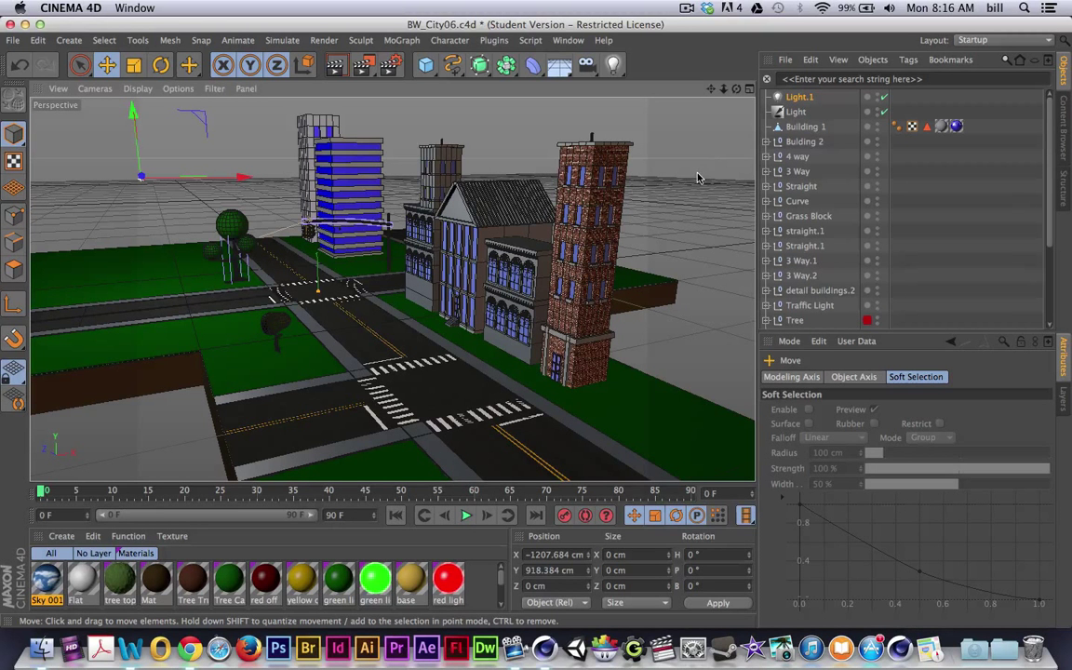
Set the omni light's color to blue, RGB 59, 105, 205, and lower its intensity to 35%.
click(799, 98)
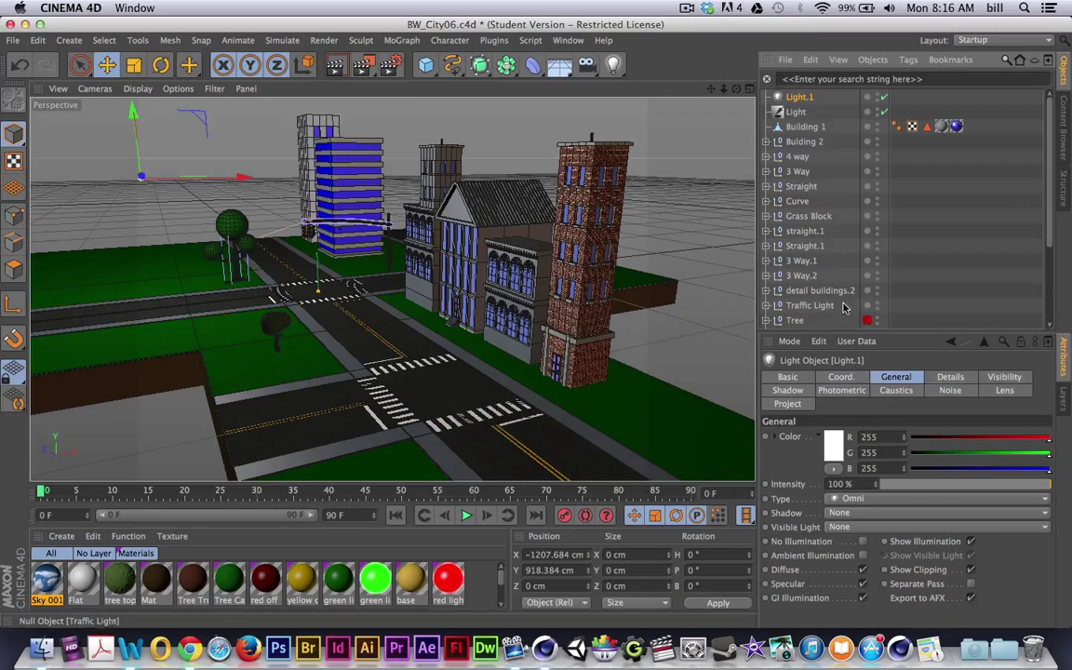
click(836, 433)
drag(808, 390, 888, 395)
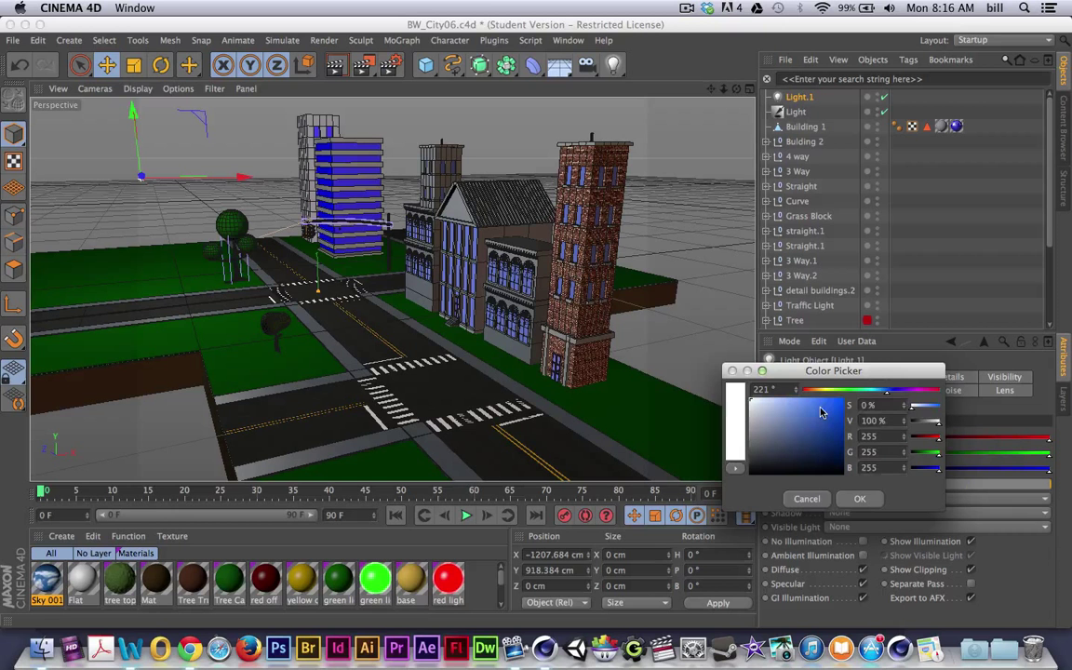
click(806, 413)
drag(809, 415, 817, 417)
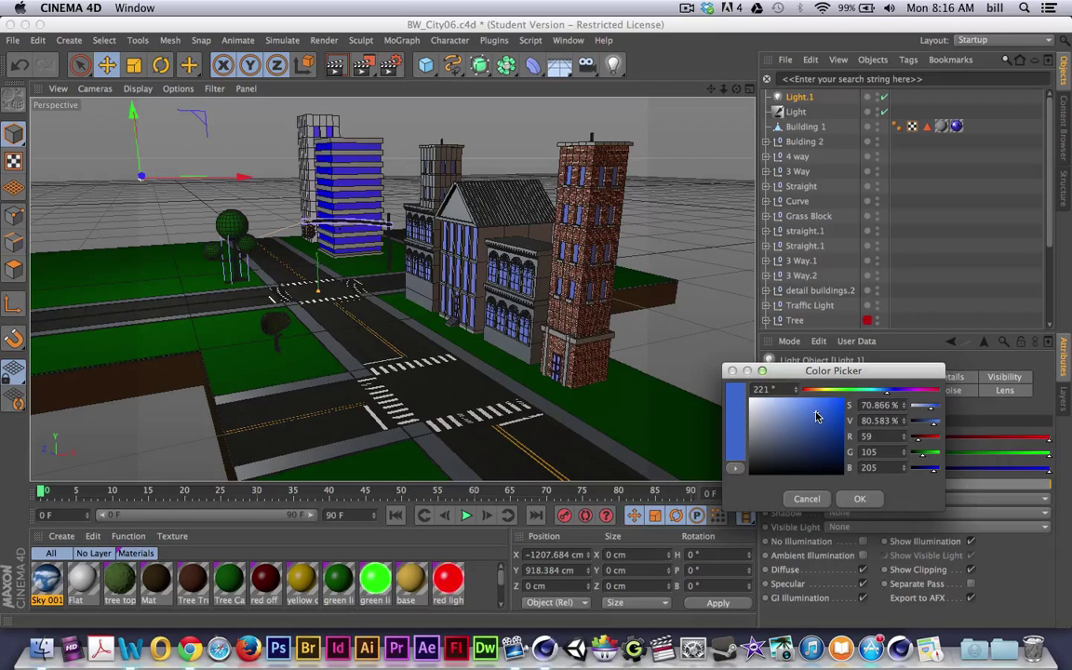
click(858, 498)
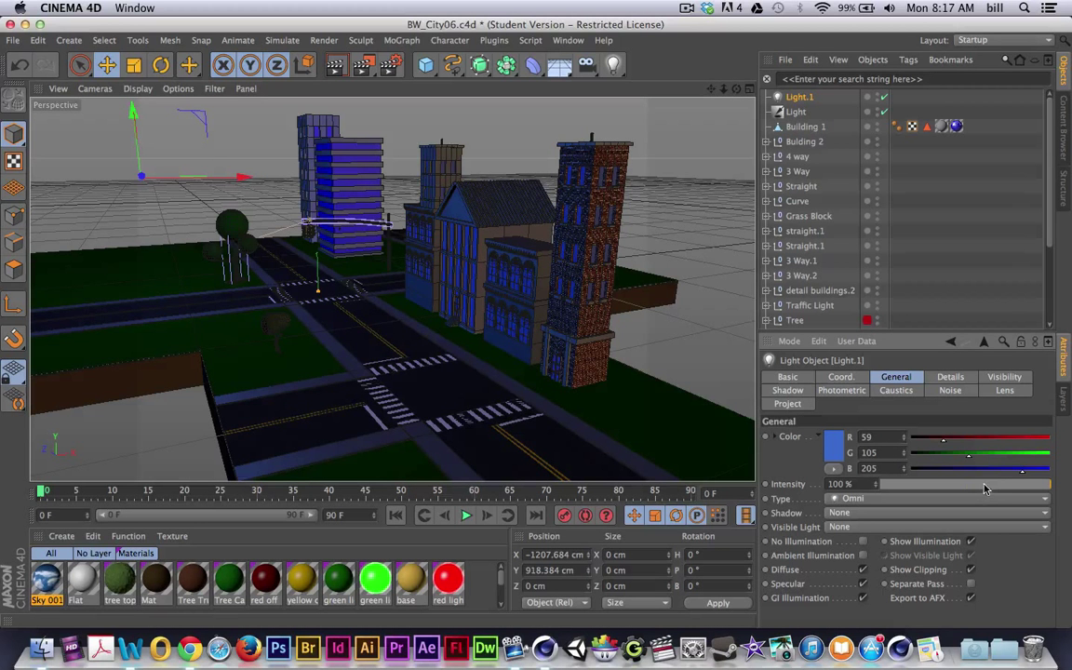
click(939, 483)
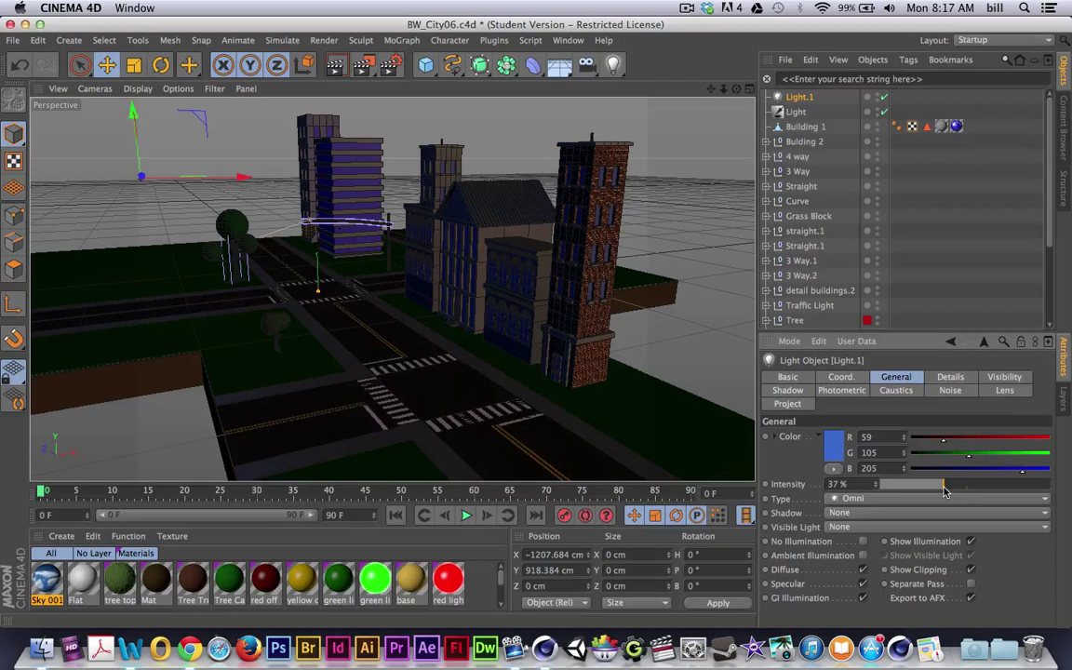
drag(942, 486, 939, 487)
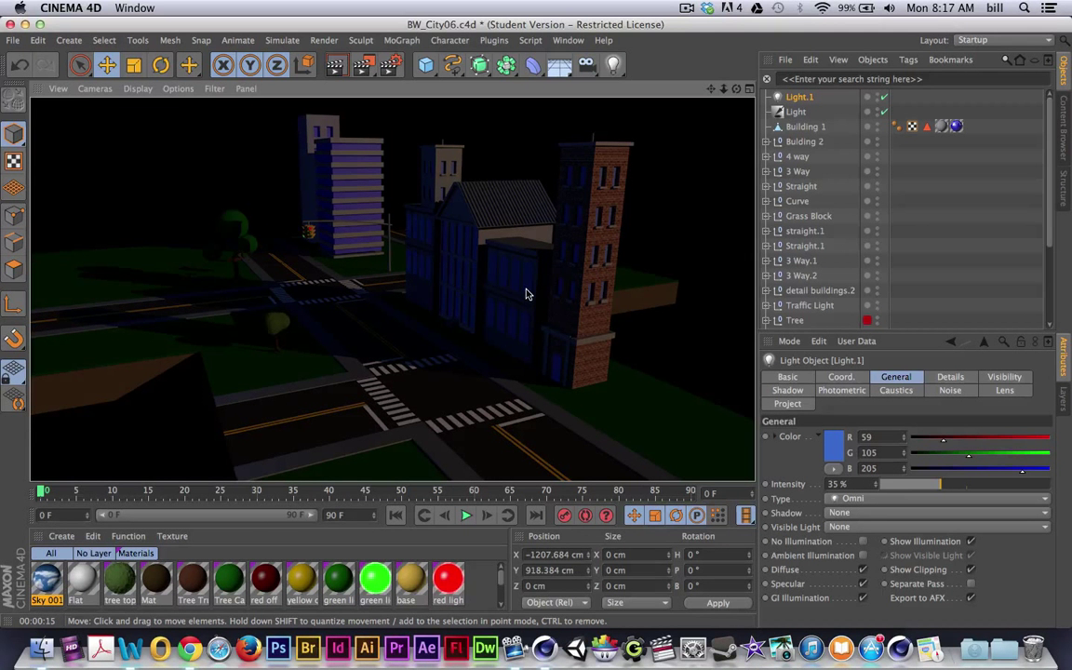
Soften the omni light's color to a paler blue, RGB 130, 158, 217, and render a preview of the view.
click(834, 444)
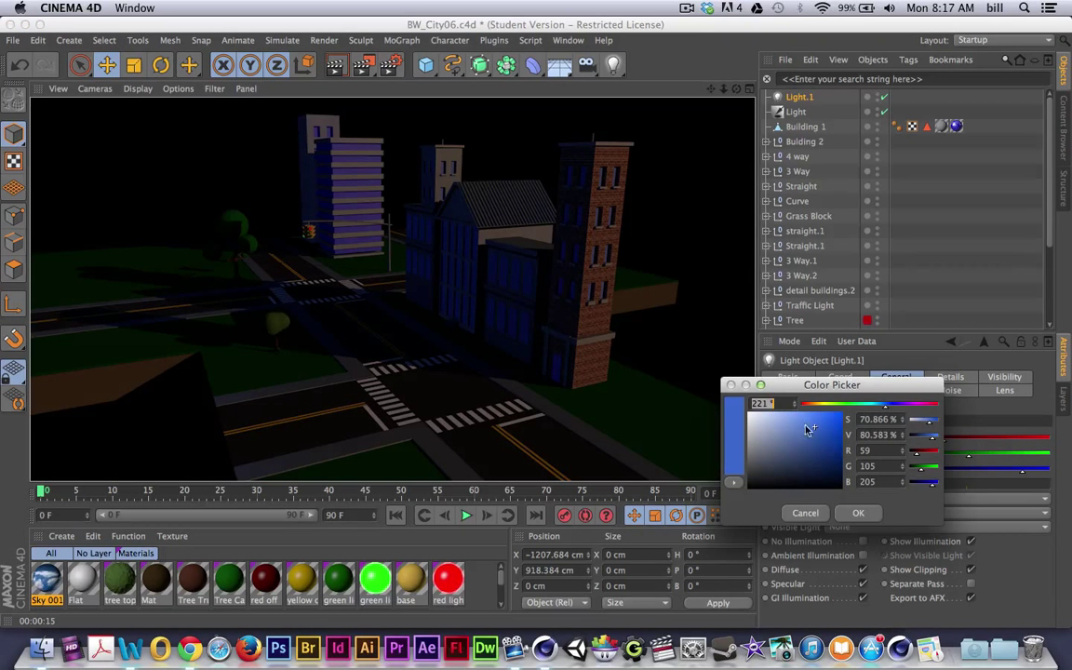
click(798, 424)
drag(798, 424, 781, 422)
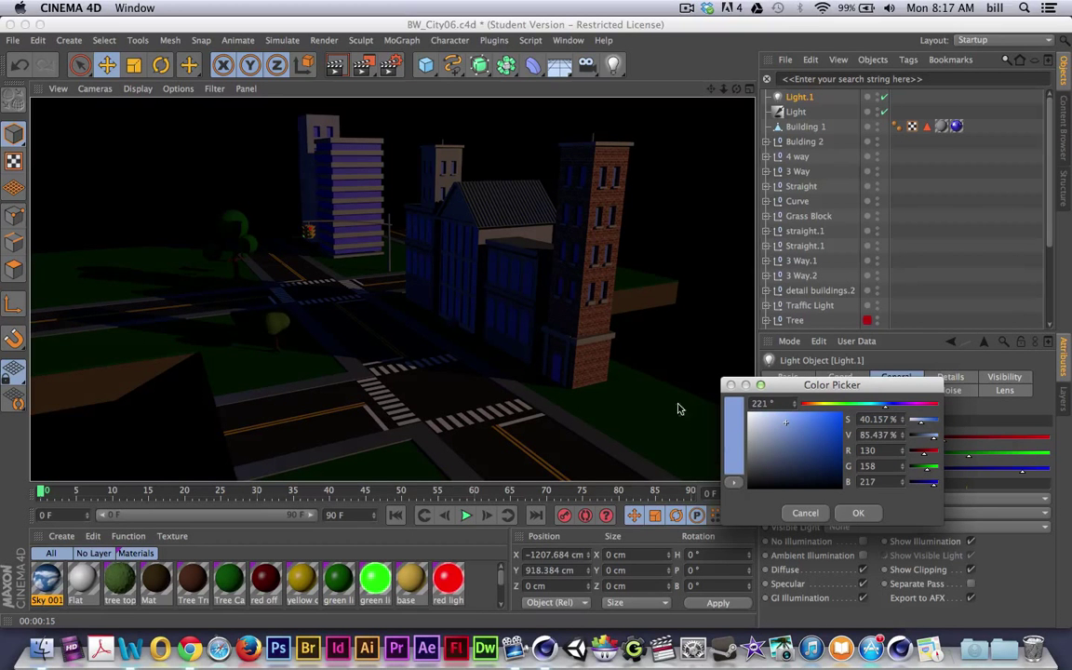
click(858, 513)
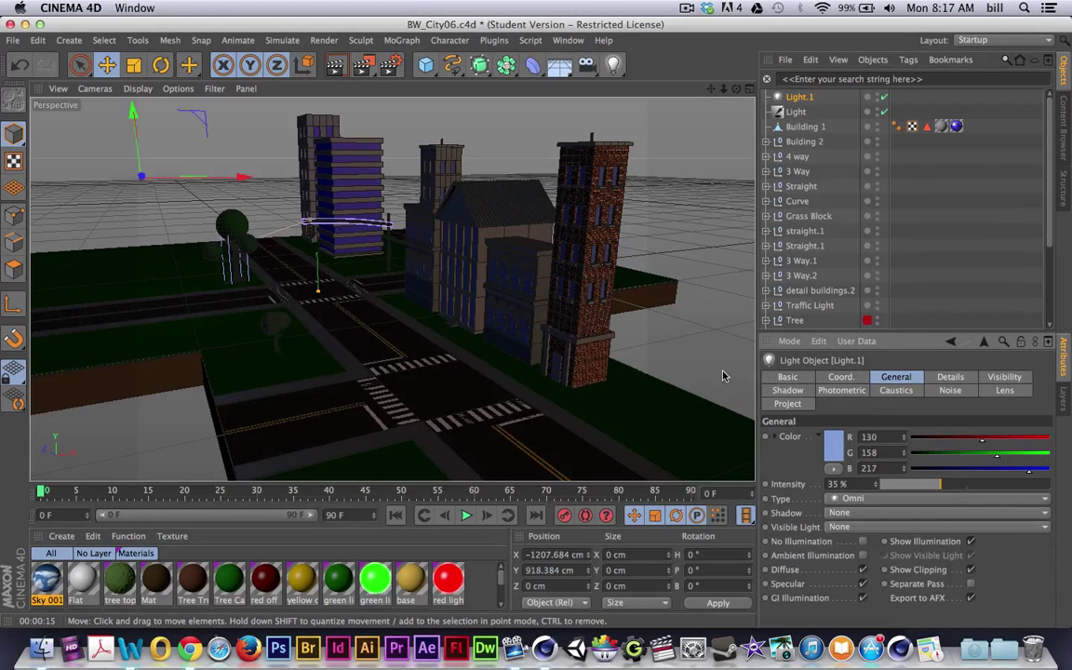
key(ctrl+r)
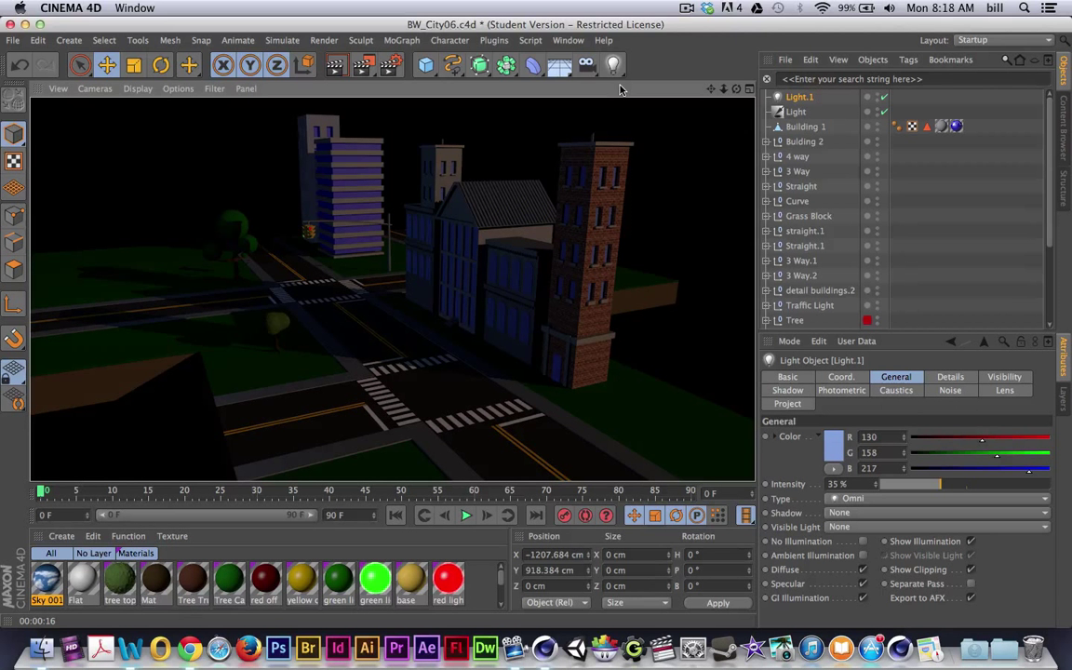
Add a Sky object to the city scene.
drag(613, 65, 559, 63)
click(559, 63)
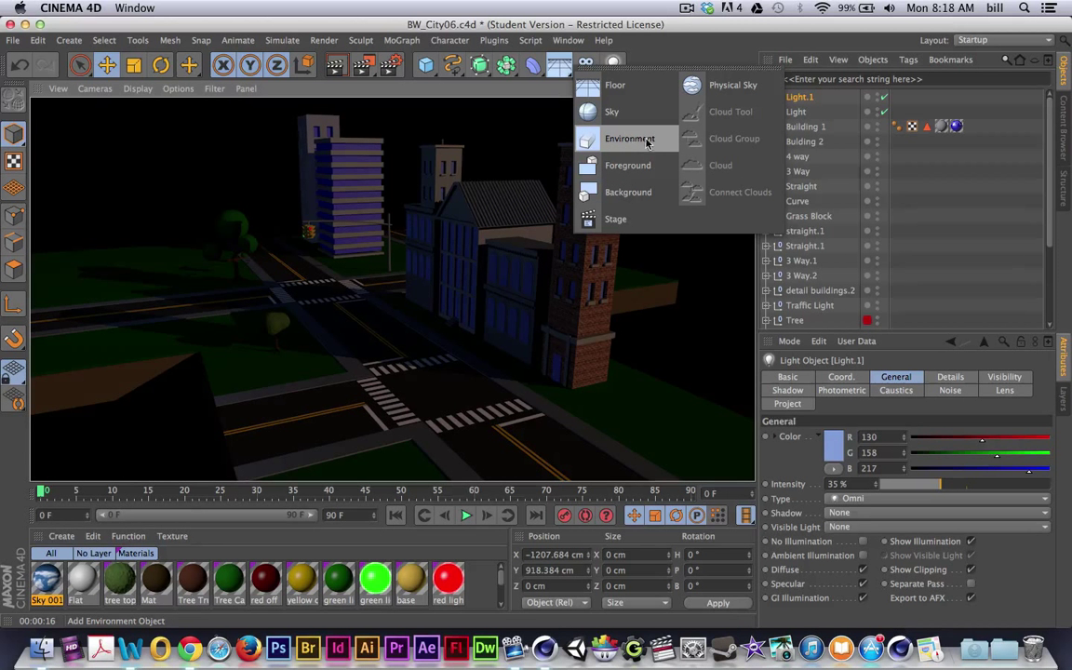
click(594, 113)
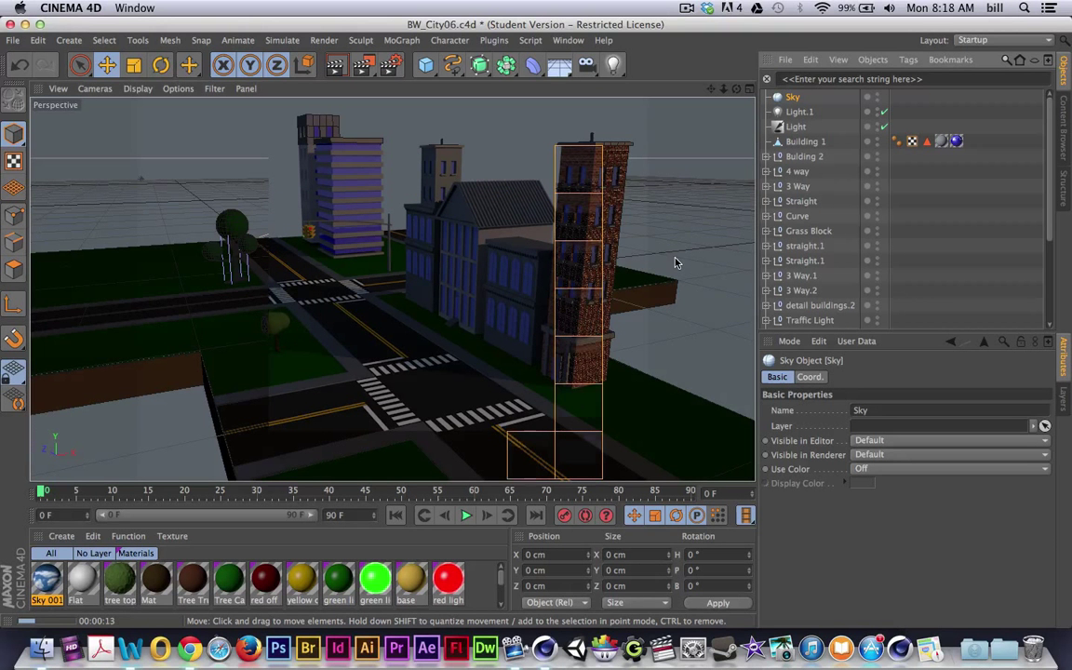
Look up the Sky 001 preset among the basic materials and apply the scene's Sky 001 material to the sky object.
click(567, 41)
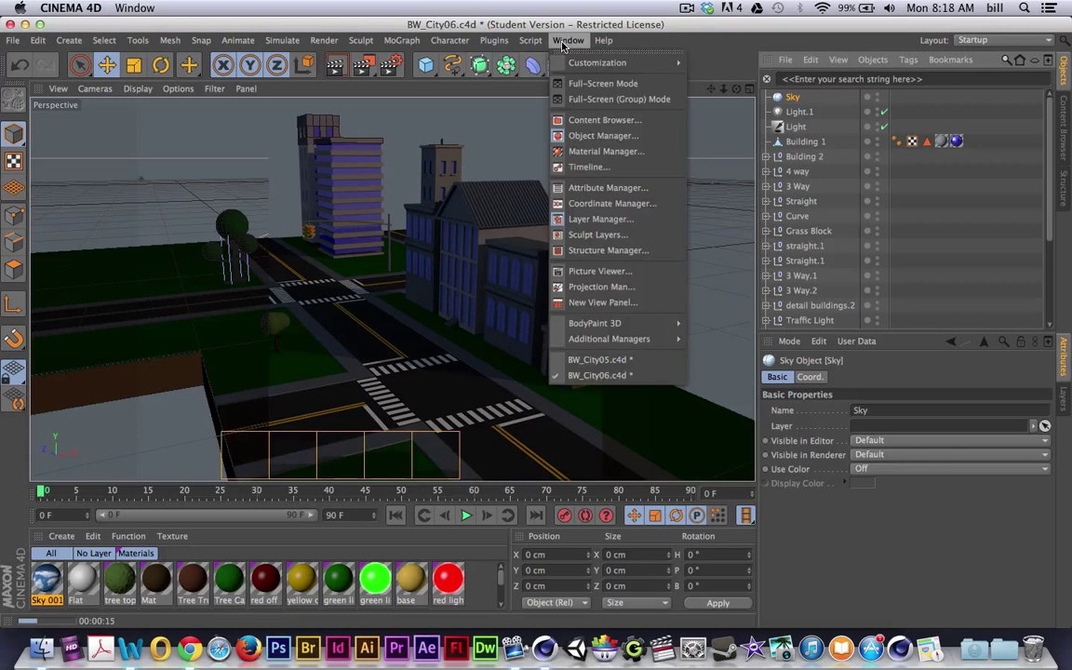
click(600, 120)
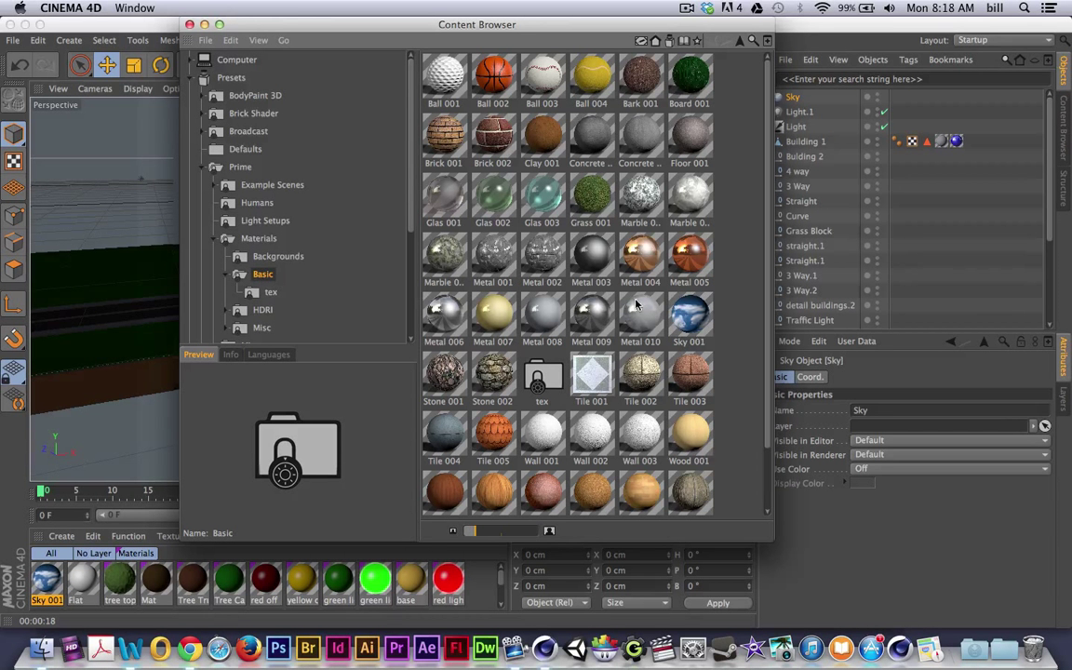
click(687, 319)
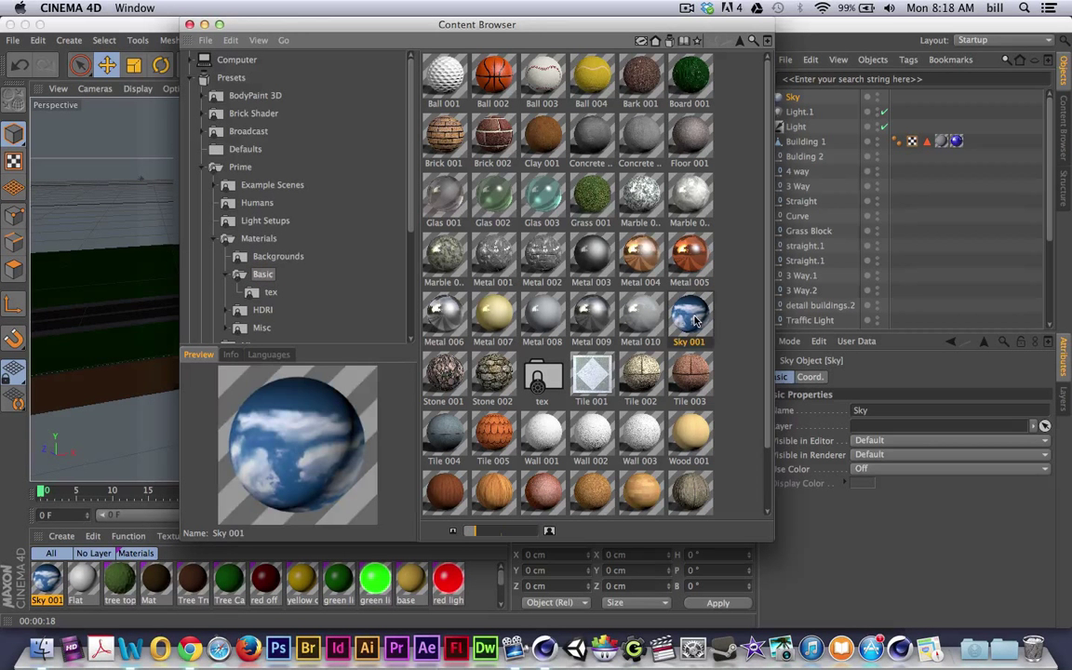
click(189, 25)
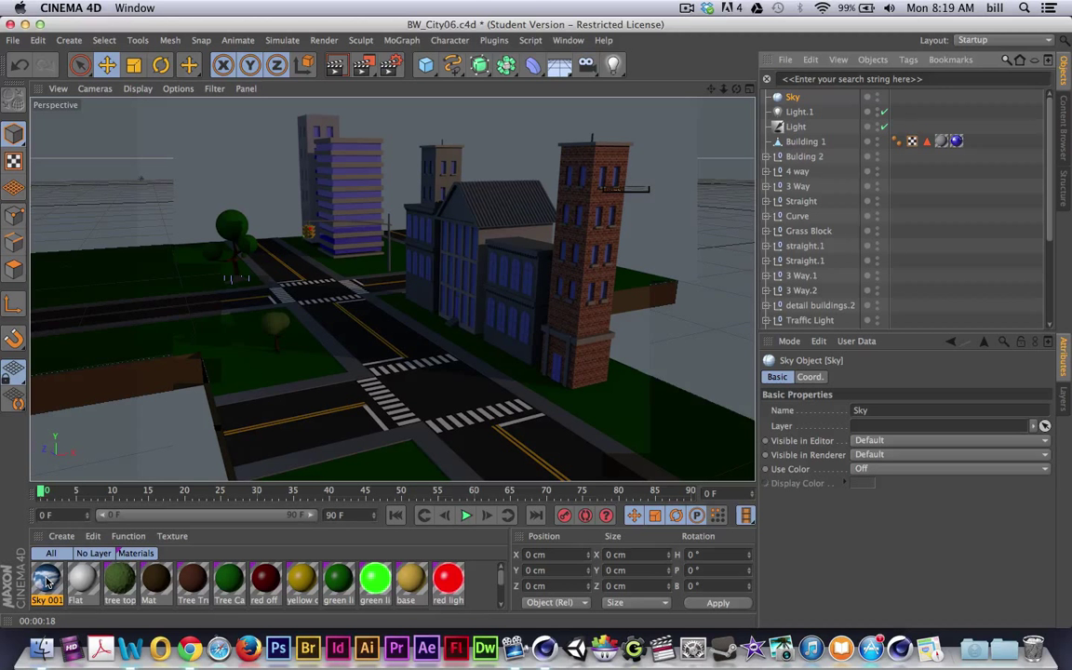
drag(47, 581, 722, 99)
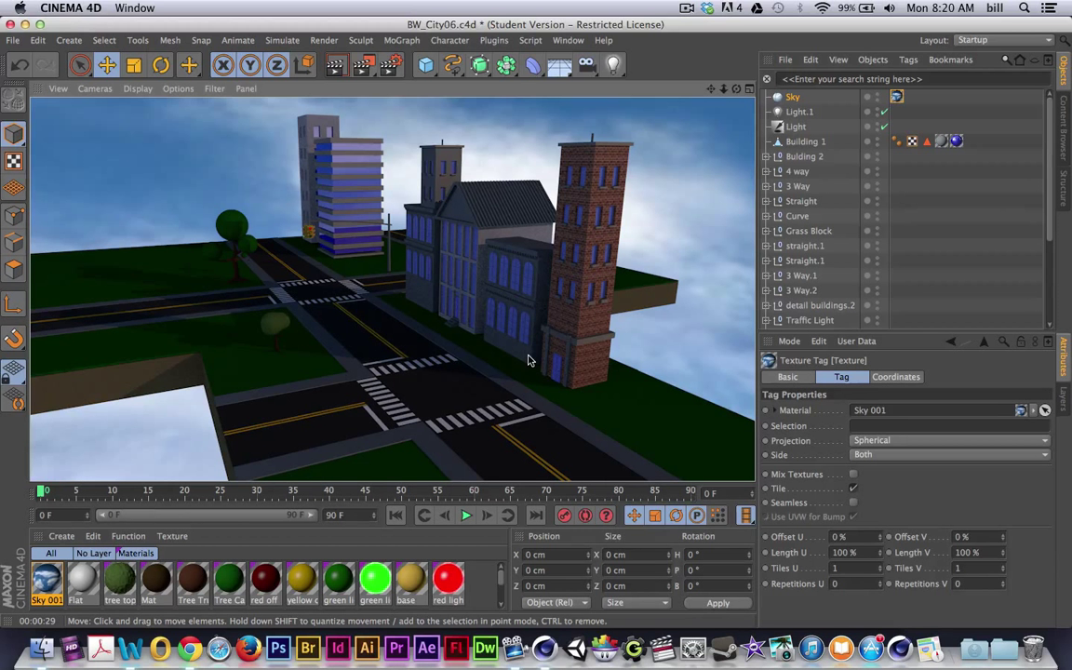
Set the Global Illumination mode to IR (Still Image) in the render settings.
click(390, 65)
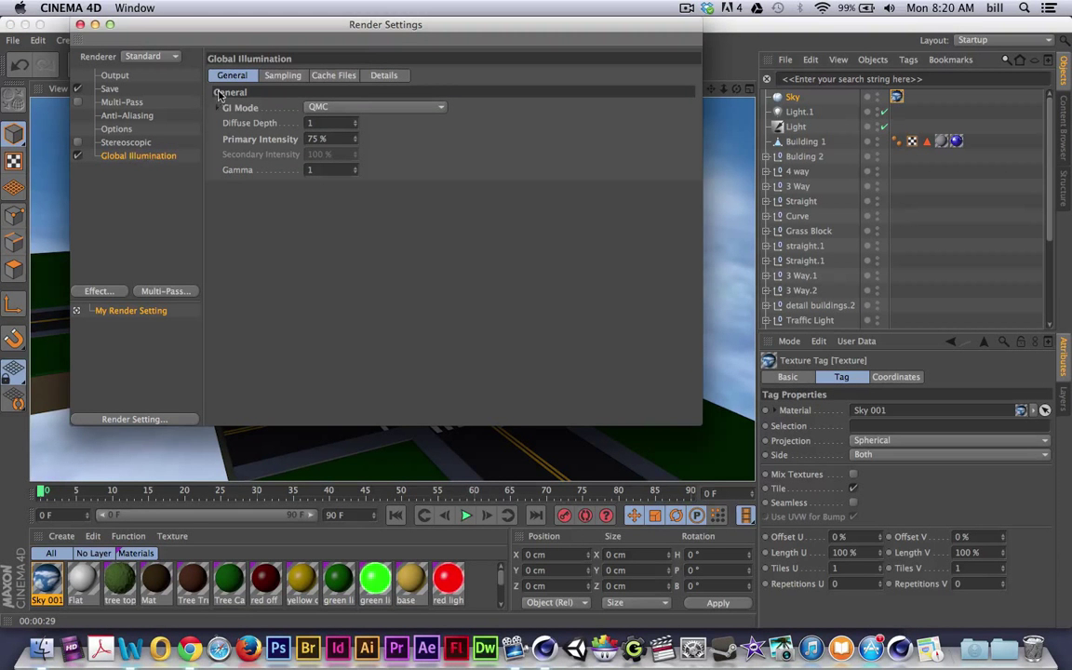
click(340, 108)
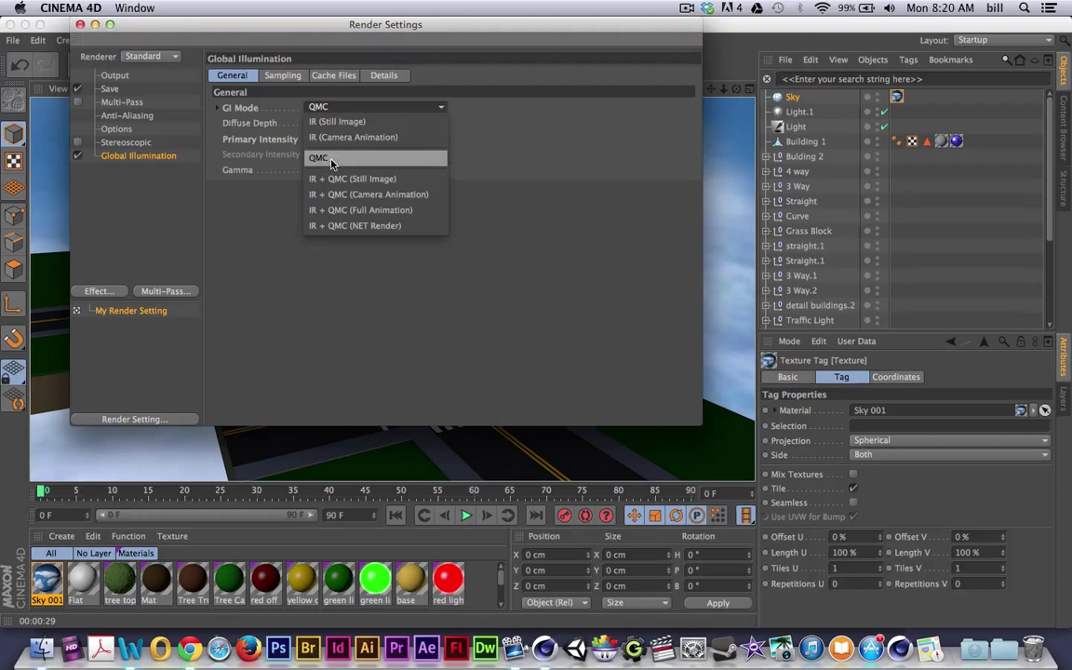
click(337, 121)
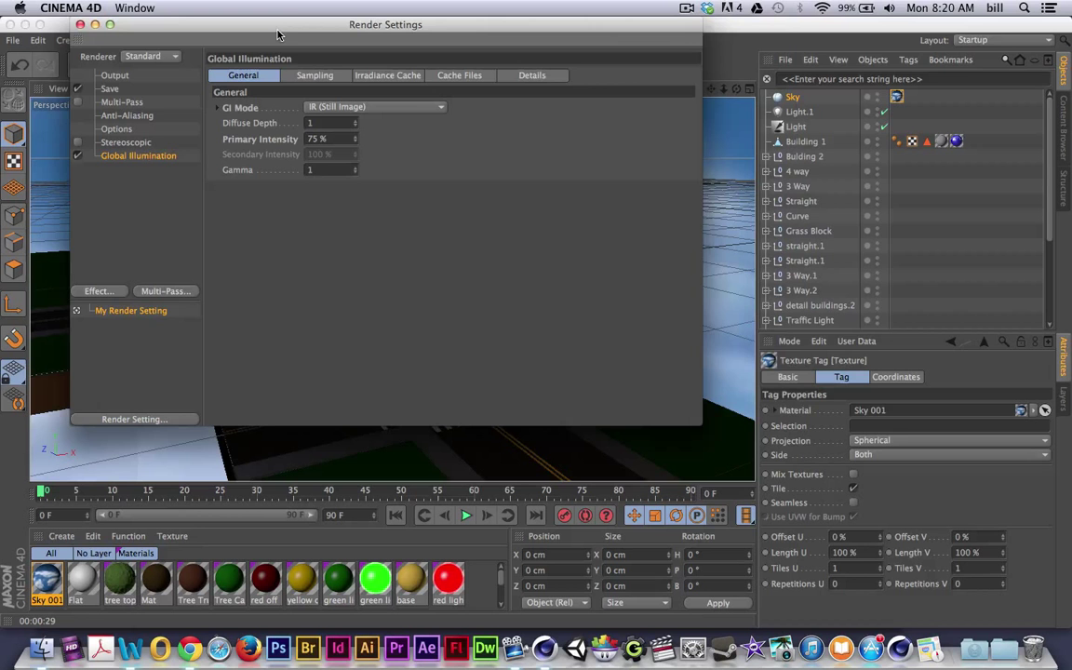
drag(250, 27, 649, 57)
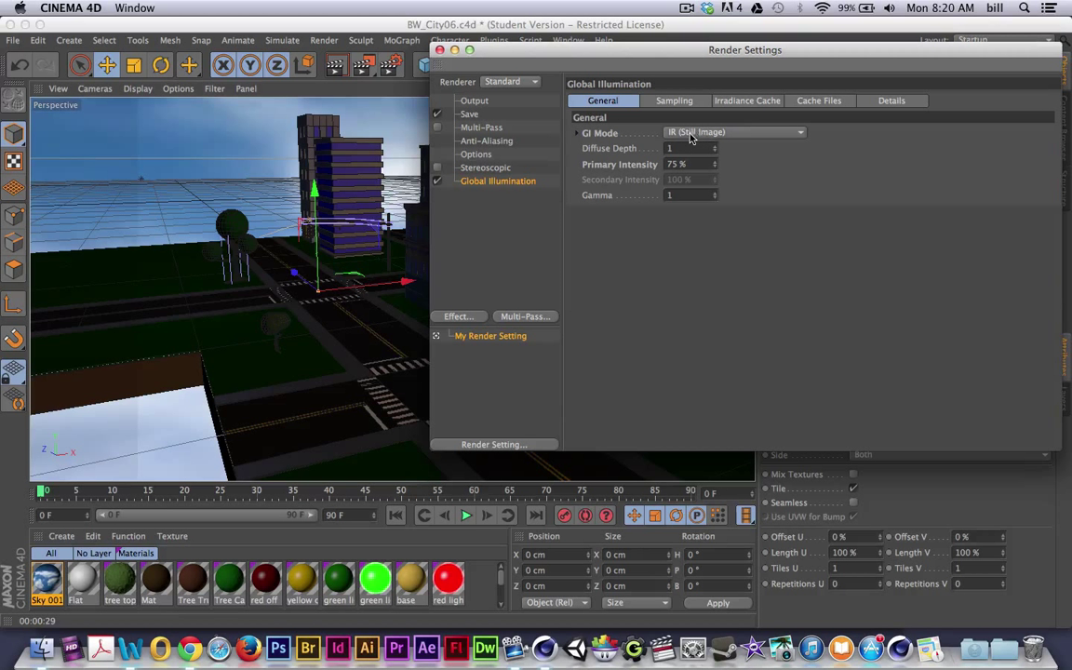
Switch the Global Illumination mode back to QMC and review its sampling and details settings.
click(723, 135)
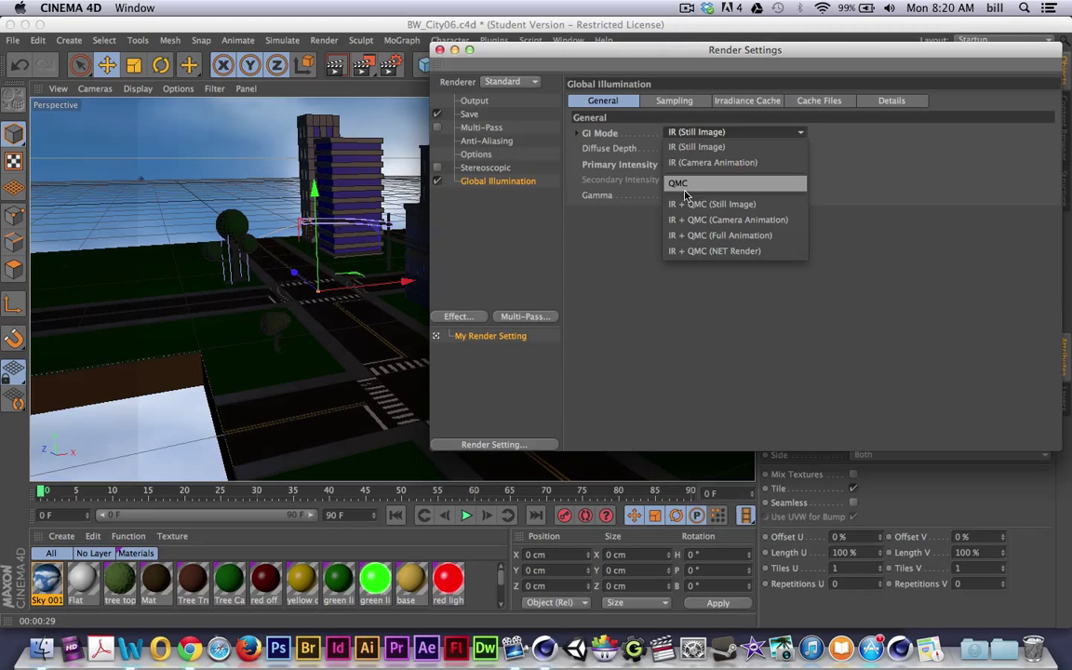
click(686, 187)
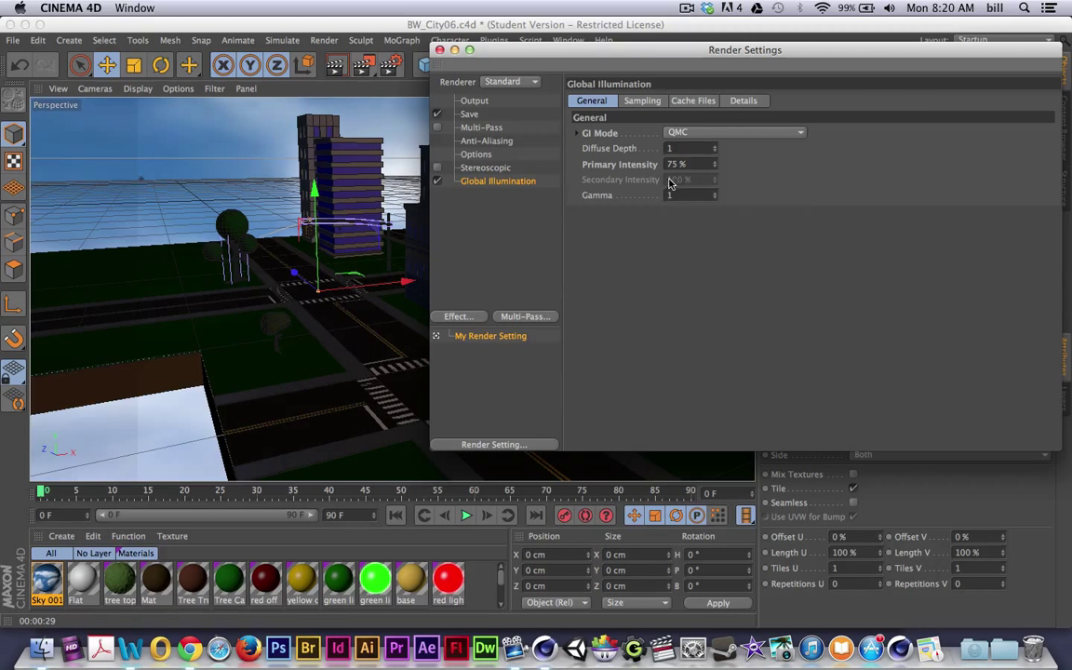
click(641, 101)
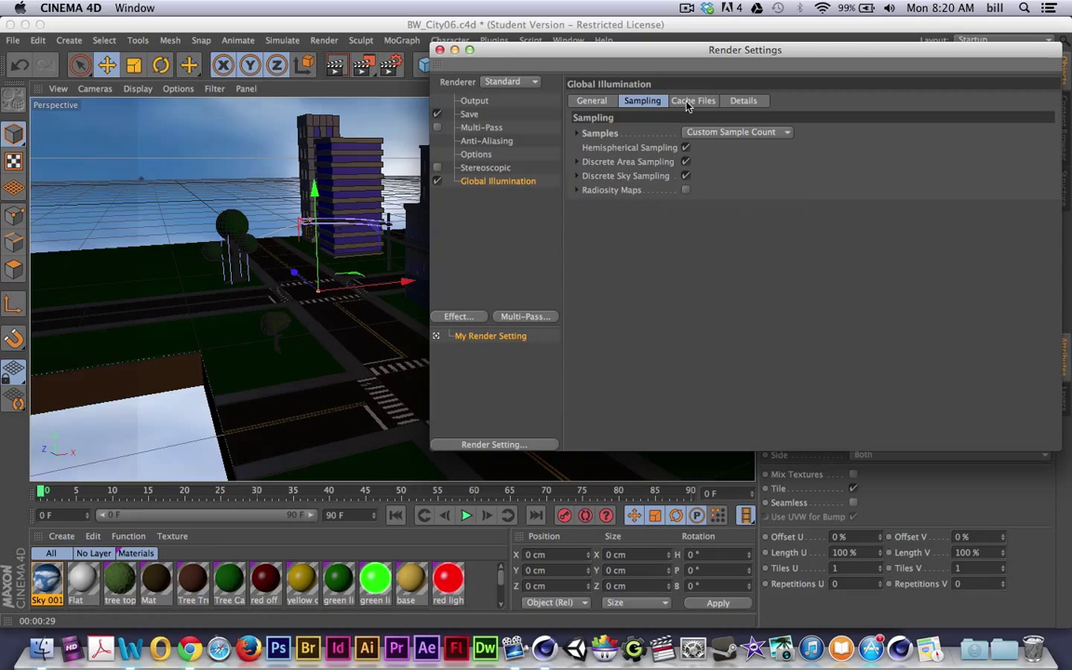
click(743, 100)
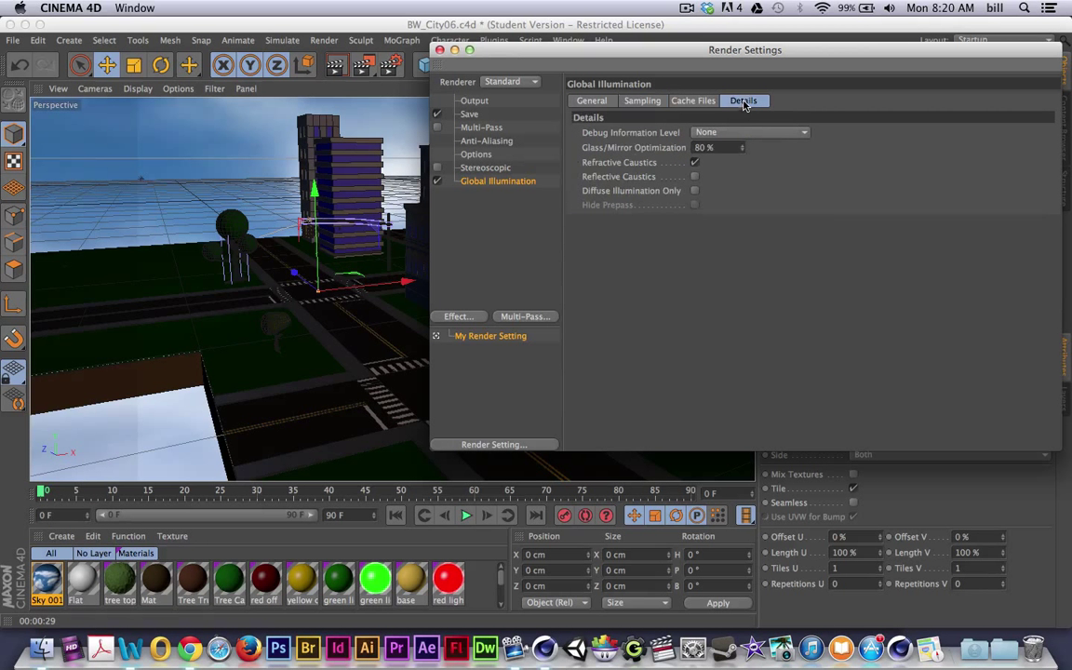
click(591, 101)
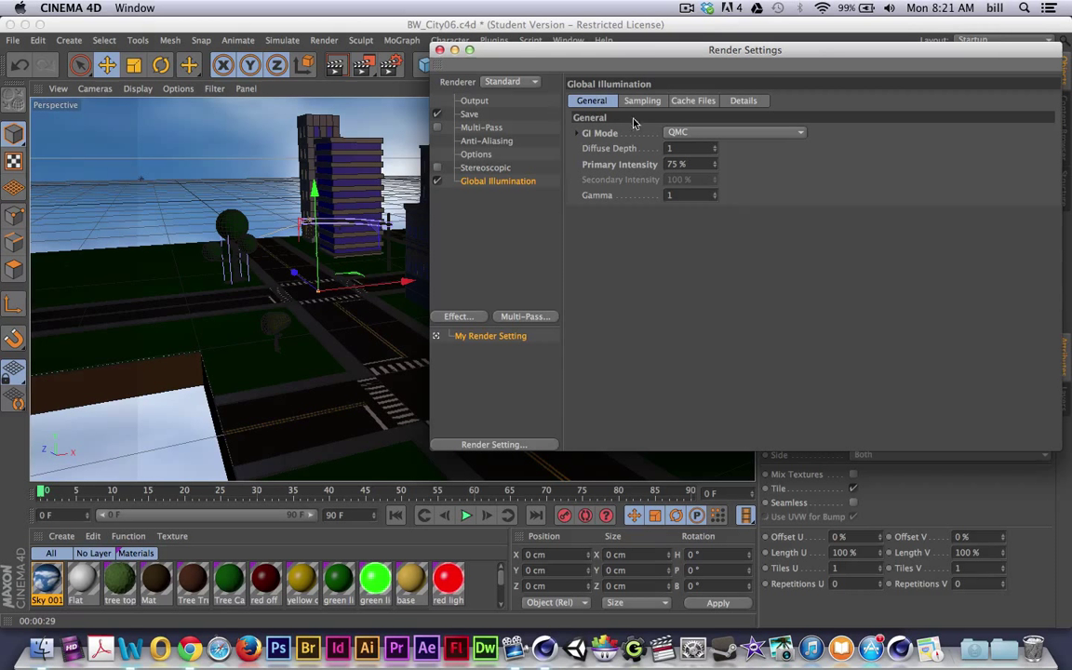
Compare the available GI modes, choose IR + QMC (Still Image) for Global Illumination, and close the render settings.
click(691, 133)
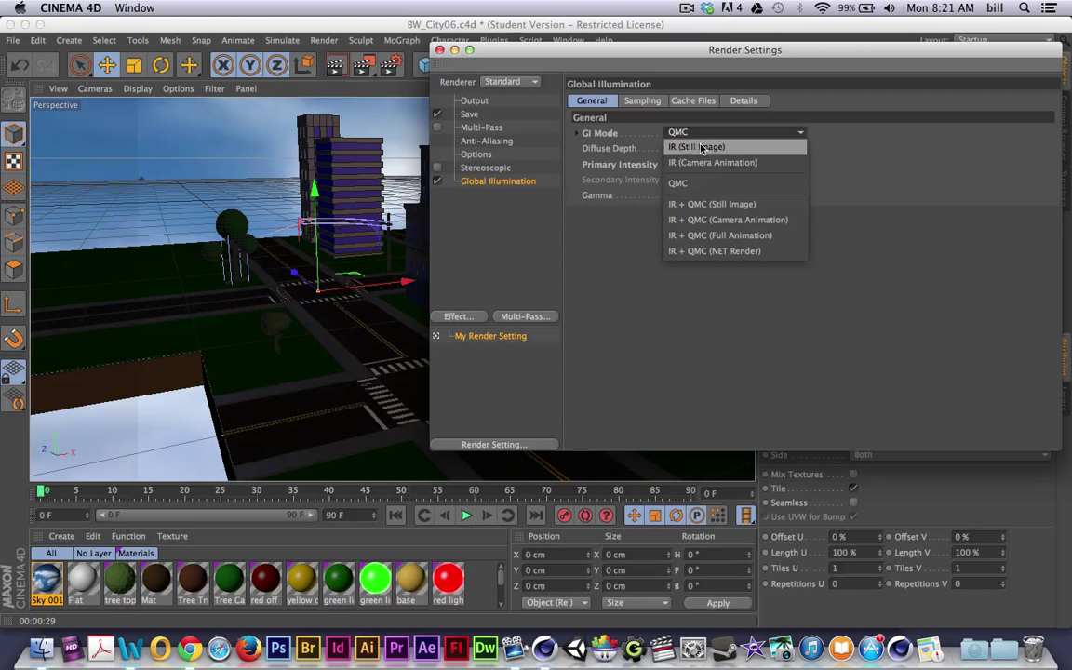
click(697, 147)
click(698, 132)
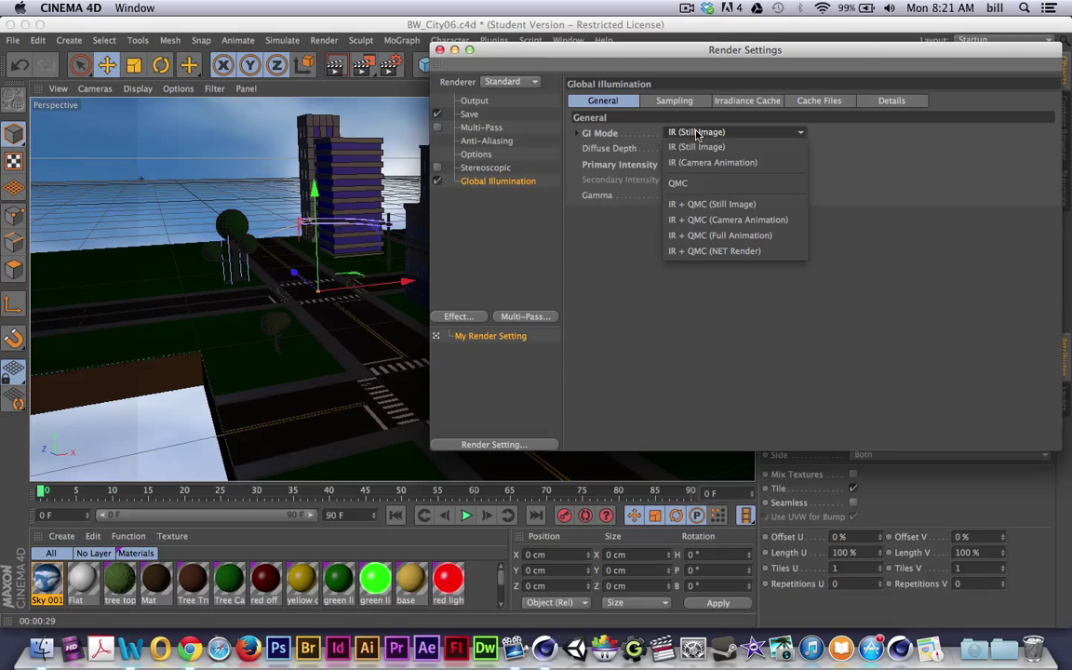
click(709, 206)
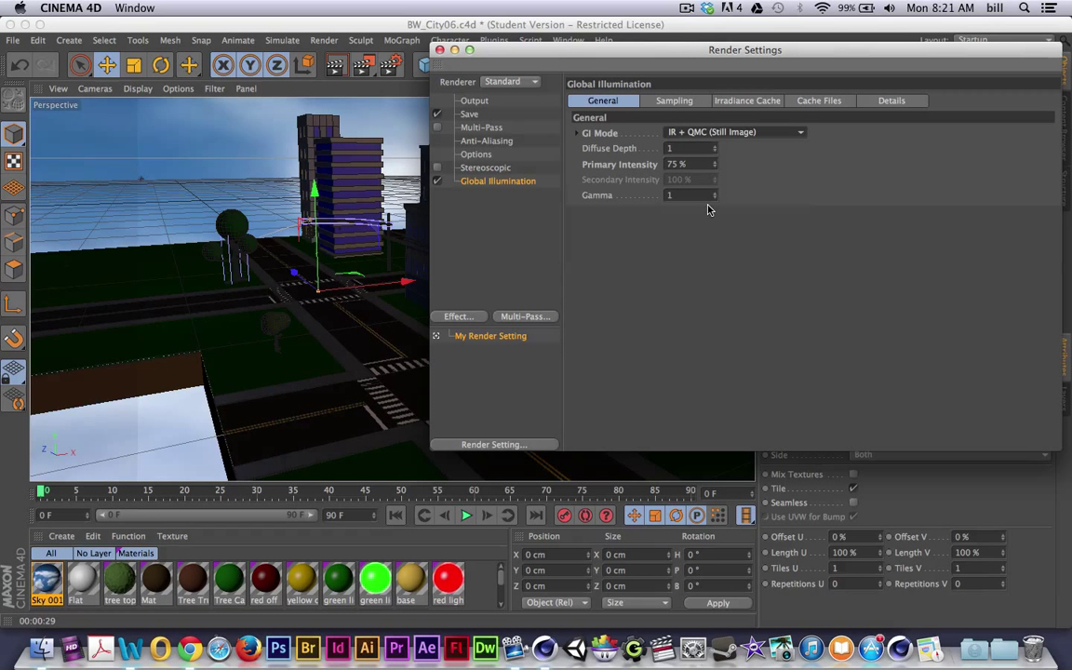
click(688, 132)
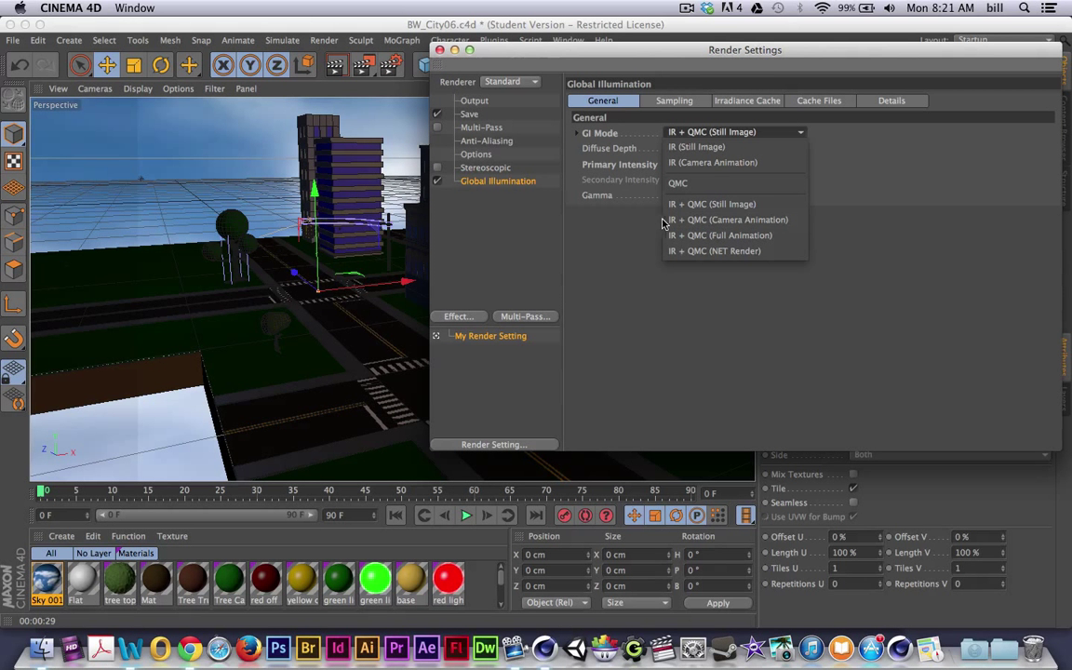
click(598, 251)
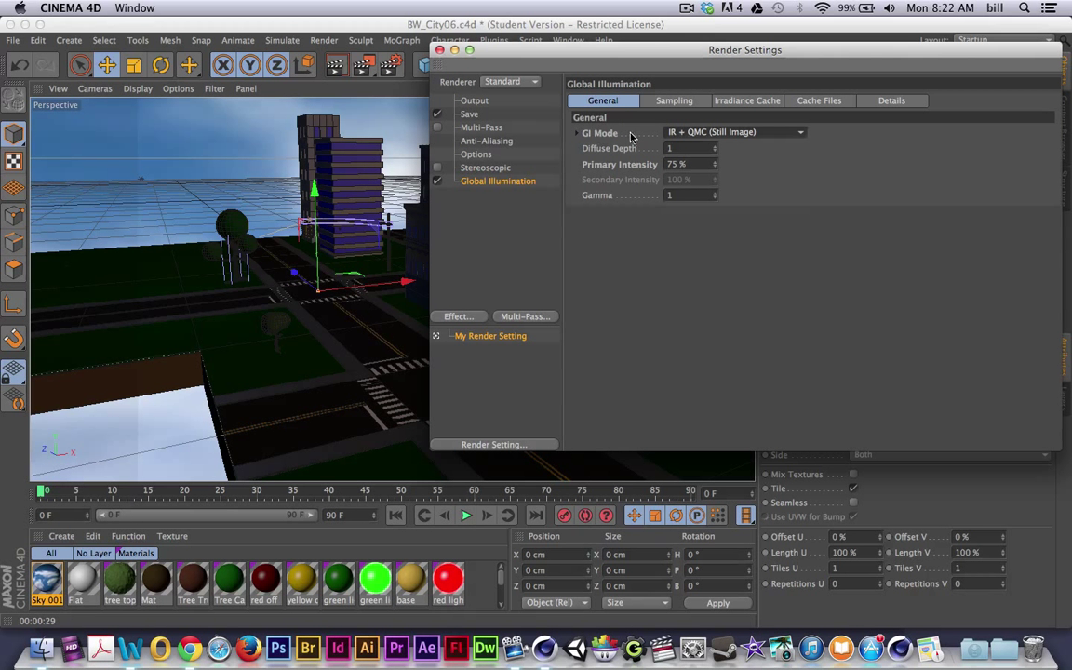
click(688, 133)
click(689, 147)
click(691, 133)
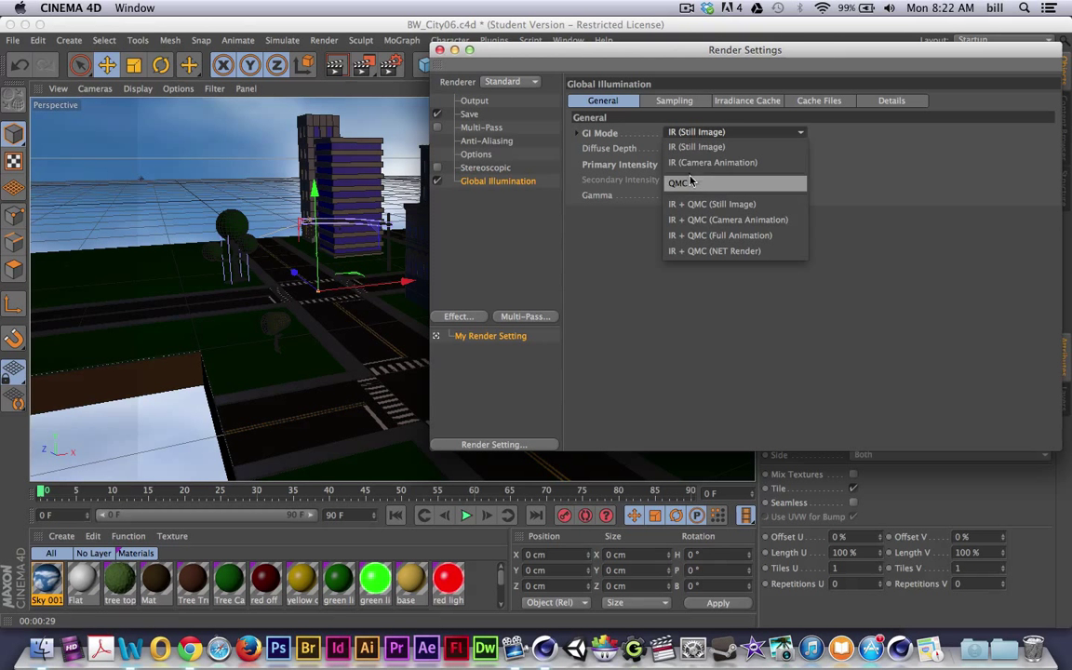
click(693, 204)
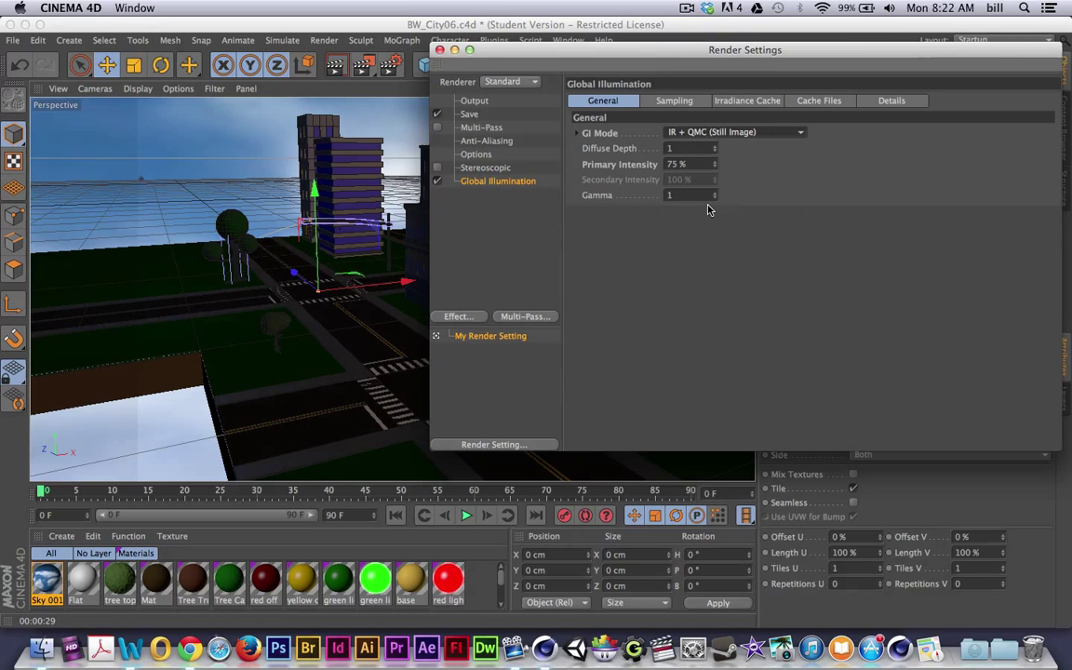
click(439, 49)
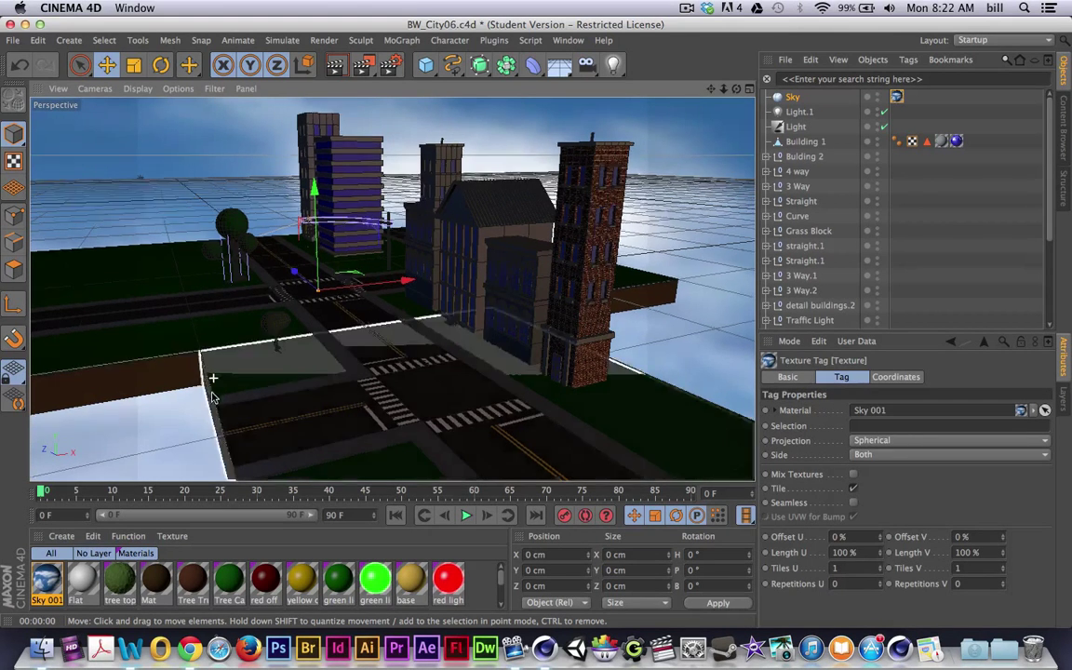
Reframe the perspective view near street level, looking along the main road past the brick tower.
alt+drag(212, 395, 429, 348)
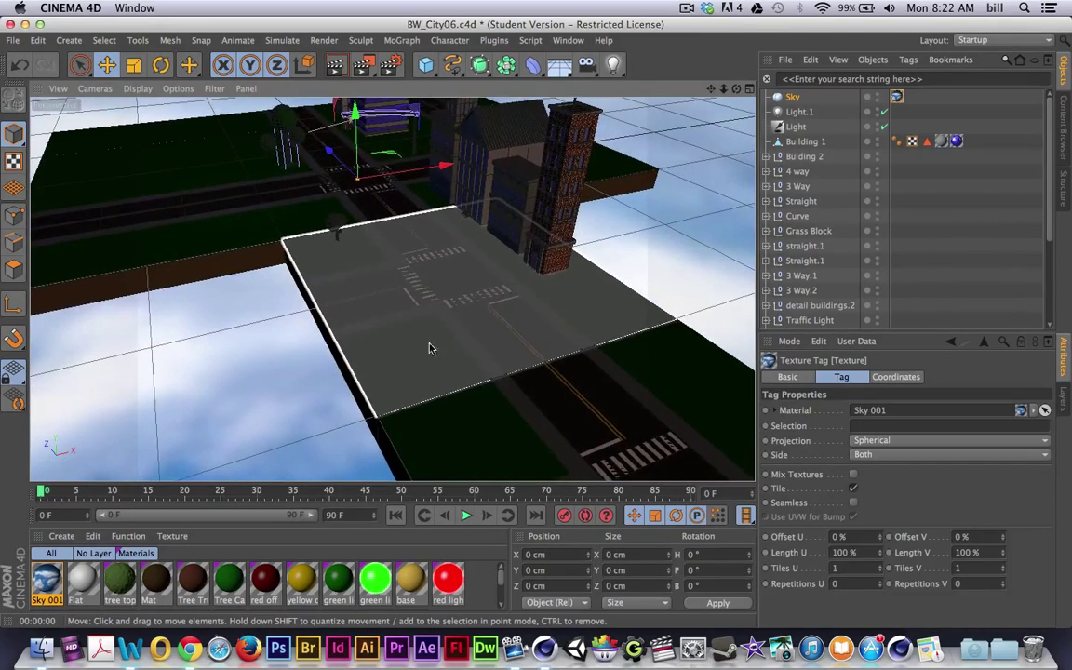
alt+drag(323, 291, 409, 347)
click(429, 345)
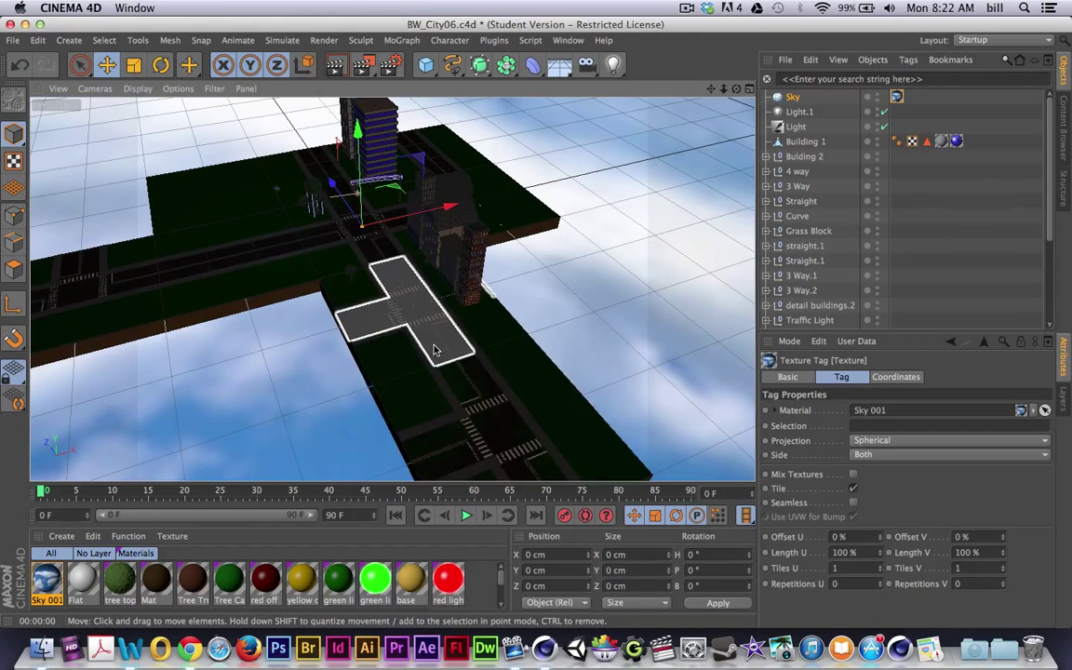
alt+drag(390, 316, 302, 278)
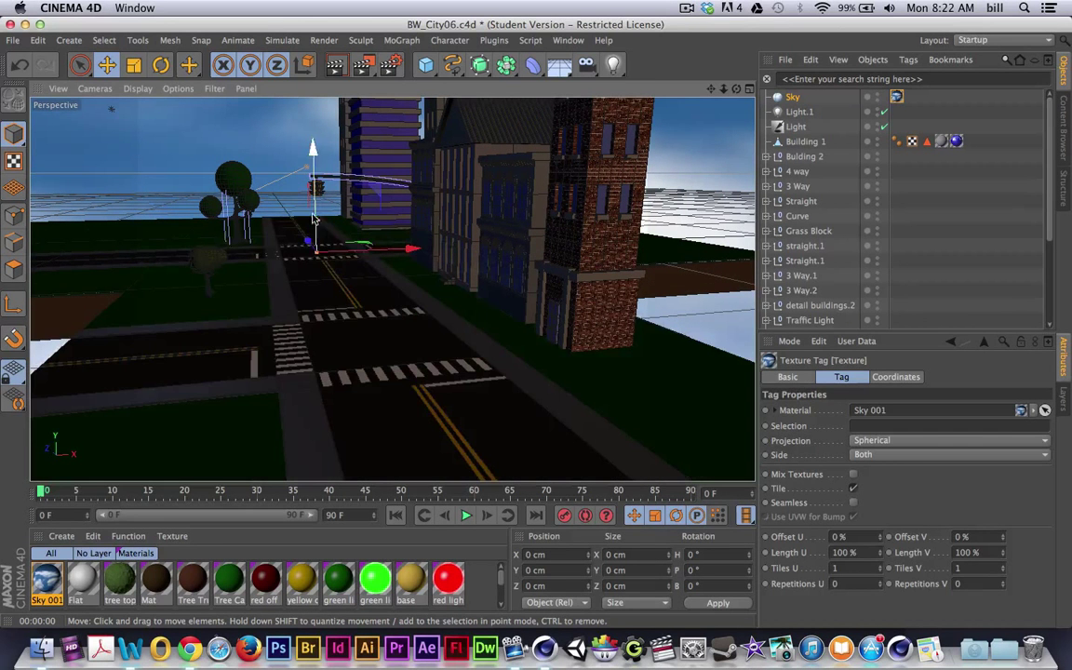